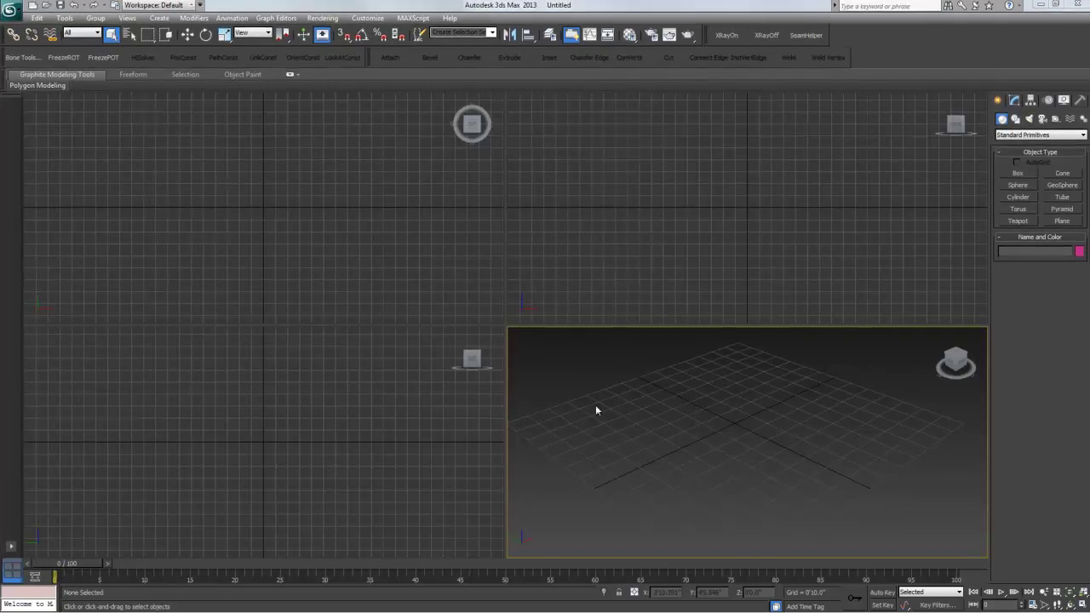
# - Create a box in the perspective view with a base about 1'8" long and 1'10" wide
pyautogui.moveTo(594, 411); pyautogui.dragTo(606, 373, button='middle')
pyautogui.scroll(-6, 600, 407)
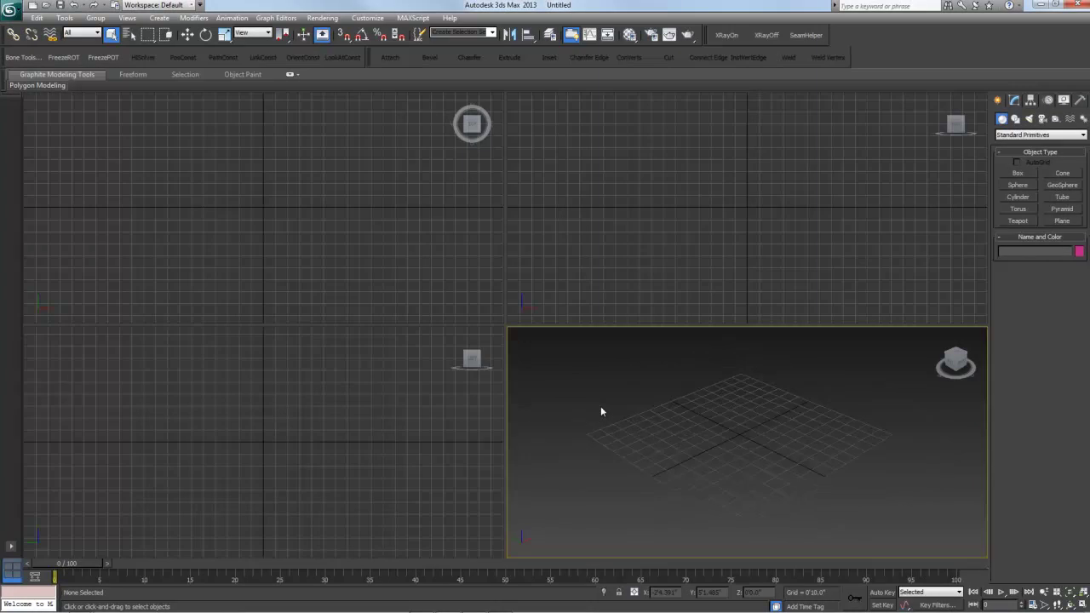
pyautogui.scroll(4, 666, 408)
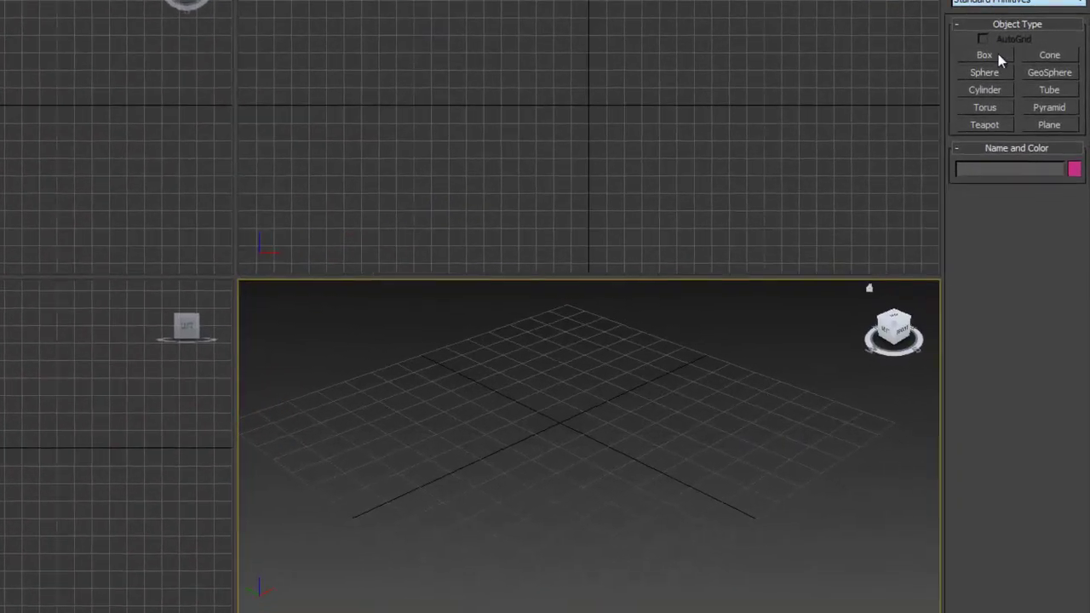
pyautogui.click(998, 54)
pyautogui.moveTo(432, 425)
pyautogui.mouseDown()
pyautogui.moveTo(437, 445)
pyautogui.moveTo(433, 427)
pyautogui.mouseUp()
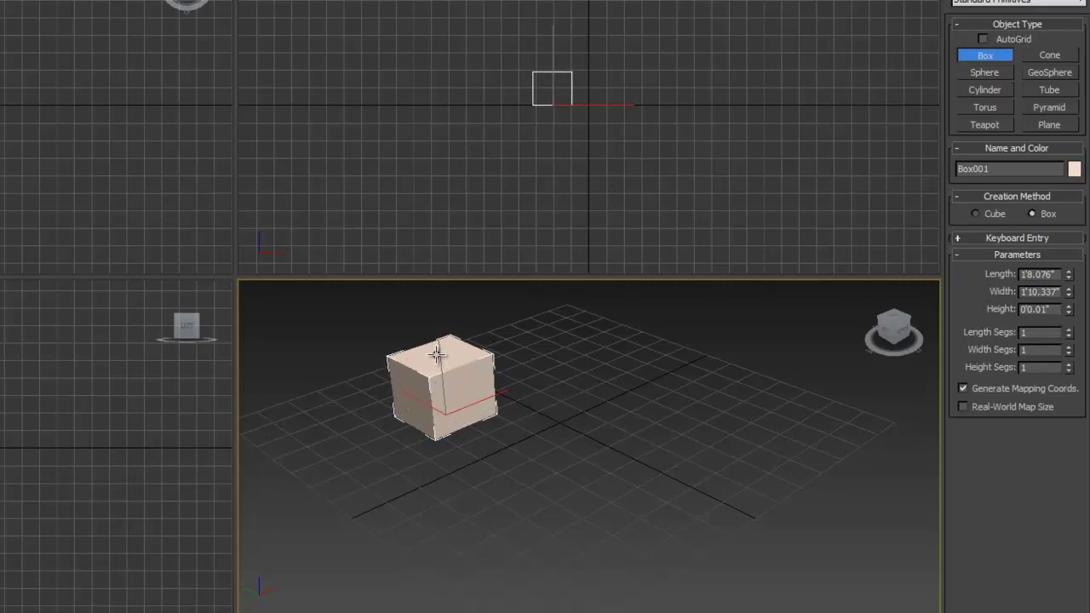
pyautogui.click(433, 304)
# - Create a second, narrower box about 11" by 12" and 2'11" tall beside the first one
pyautogui.moveTo(479, 343); pyautogui.dragTo(406, 431, button='middle')
pyautogui.moveTo(514, 400); pyautogui.dragTo(500, 422)
pyautogui.rightClick(503, 314)
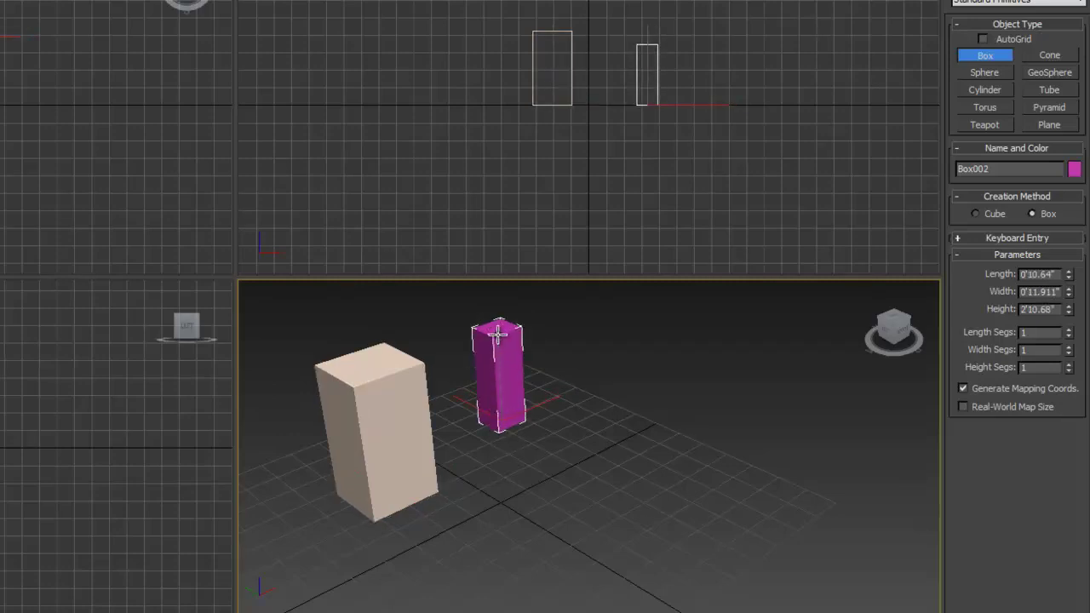
pyautogui.click(520, 360)
pyautogui.rightClick(545, 374)
# - Move the purple box so it sits just above the top of the beige box
pyautogui.moveTo(557, 382); pyautogui.dragTo(545, 421, button='middle')
pyautogui.press('w')
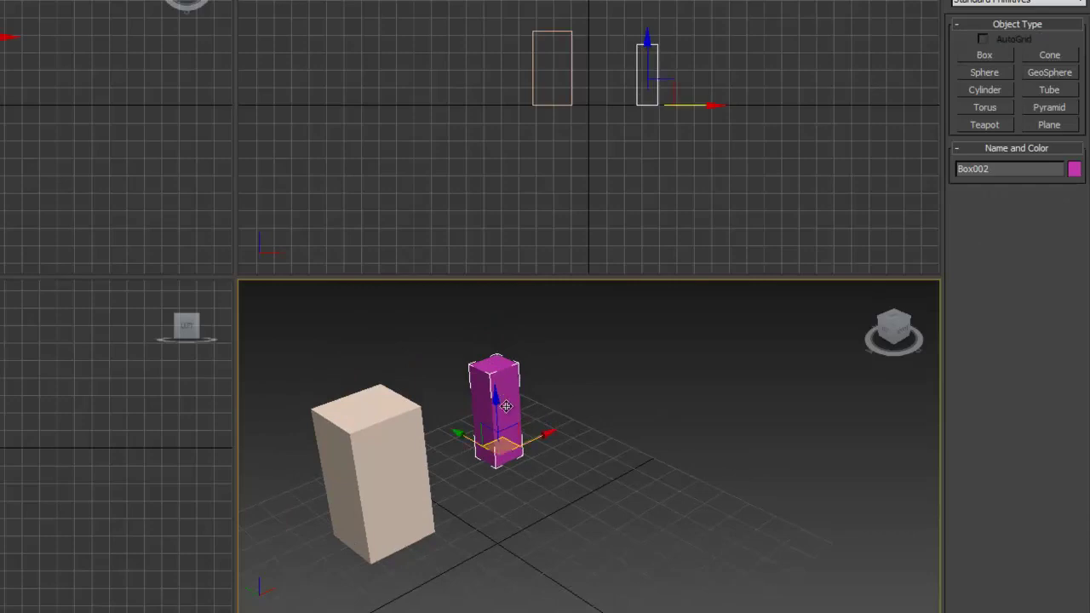
pyautogui.moveTo(550, 433); pyautogui.dragTo(338, 398)
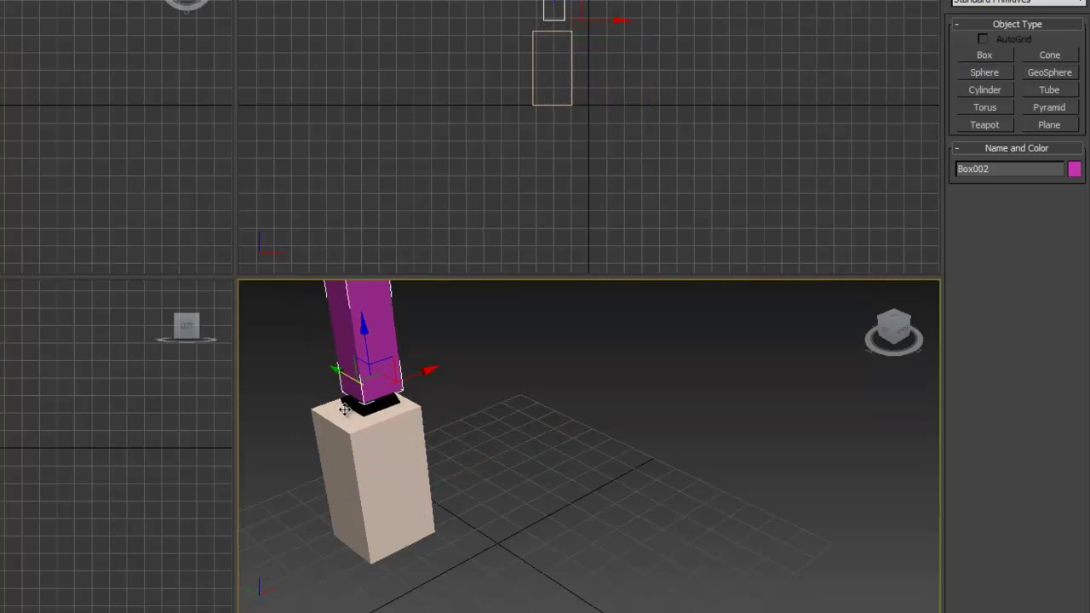
pyautogui.moveTo(493, 386); pyautogui.dragTo(452, 453, button='middle')
# - Link the purple box as a child to the beige box using Select and Link
pyautogui.click(336, 520)
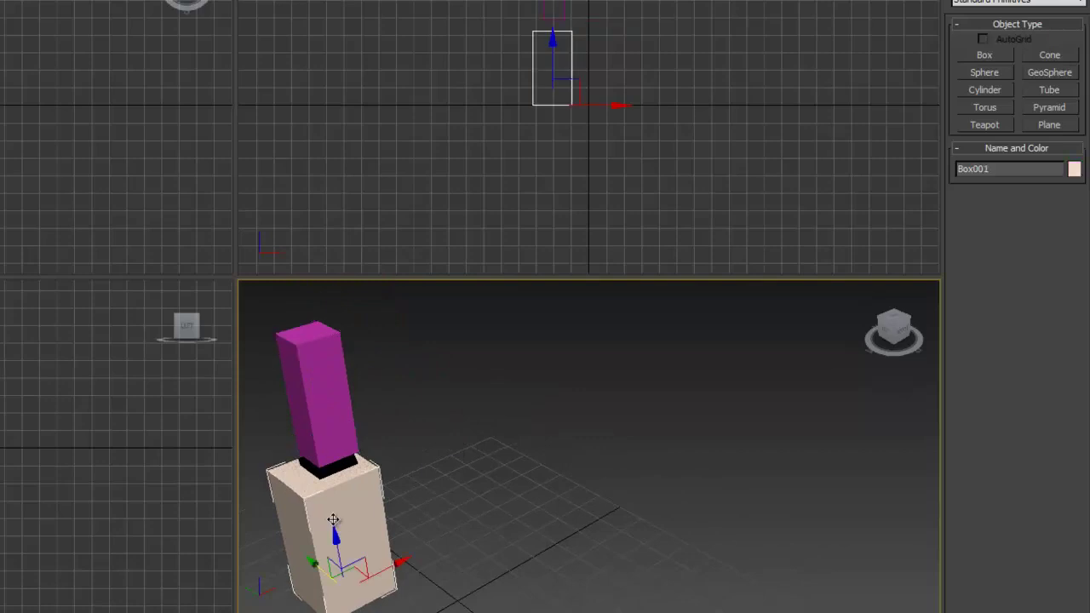
pyautogui.click(331, 441)
pyautogui.click(2, 2)
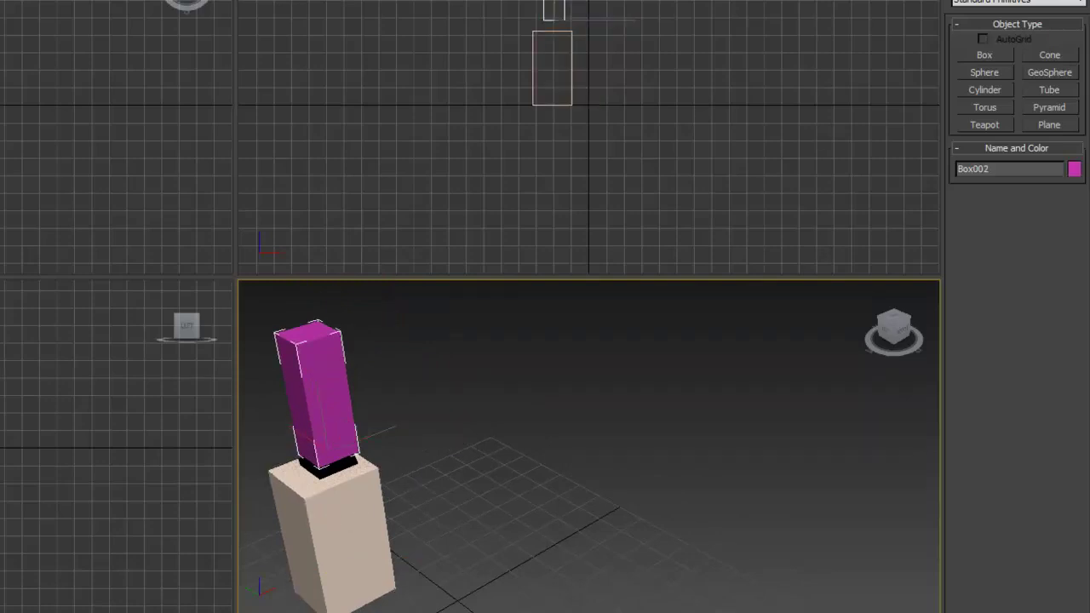
pyautogui.moveTo(318, 416); pyautogui.dragTo(327, 515)
pyautogui.moveTo(307, 375); pyautogui.dragTo(318, 376)
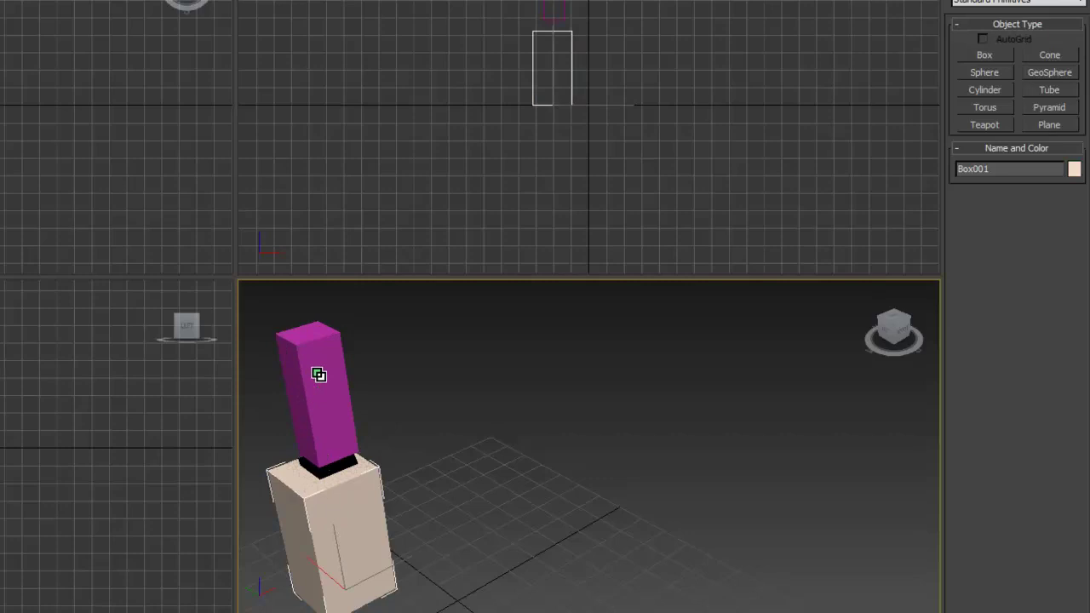
pyautogui.rightClick(449, 384)
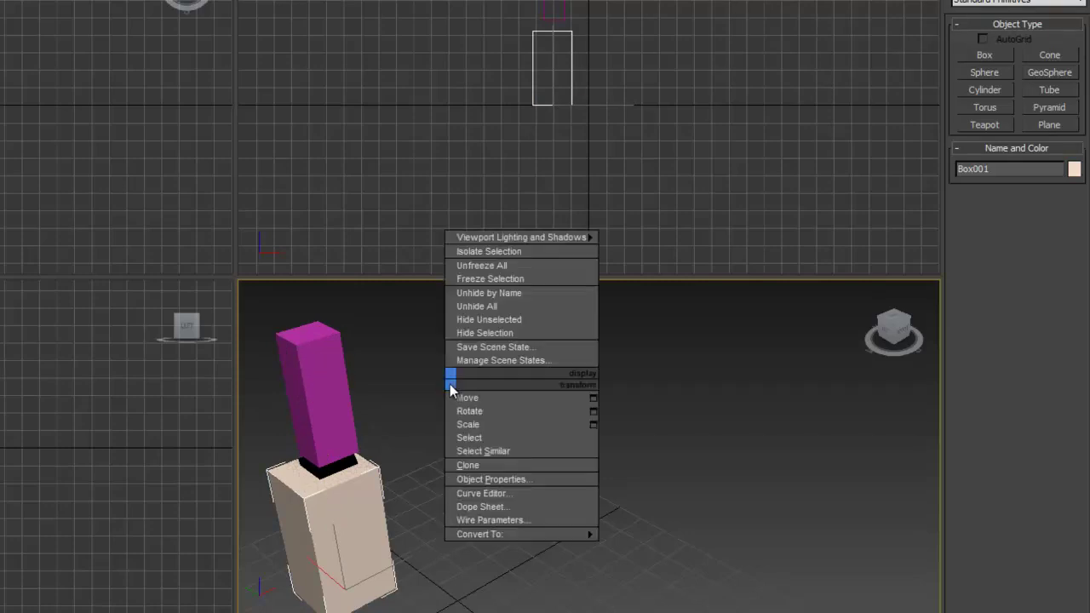
# - Rotate the beige parent box about its X axis to test the link
pyautogui.click(346, 492)
pyautogui.moveTo(346, 494); pyautogui.dragTo(366, 436, button='middle')
pyautogui.press('e')
pyautogui.moveTo(360, 469); pyautogui.dragTo(383, 454)
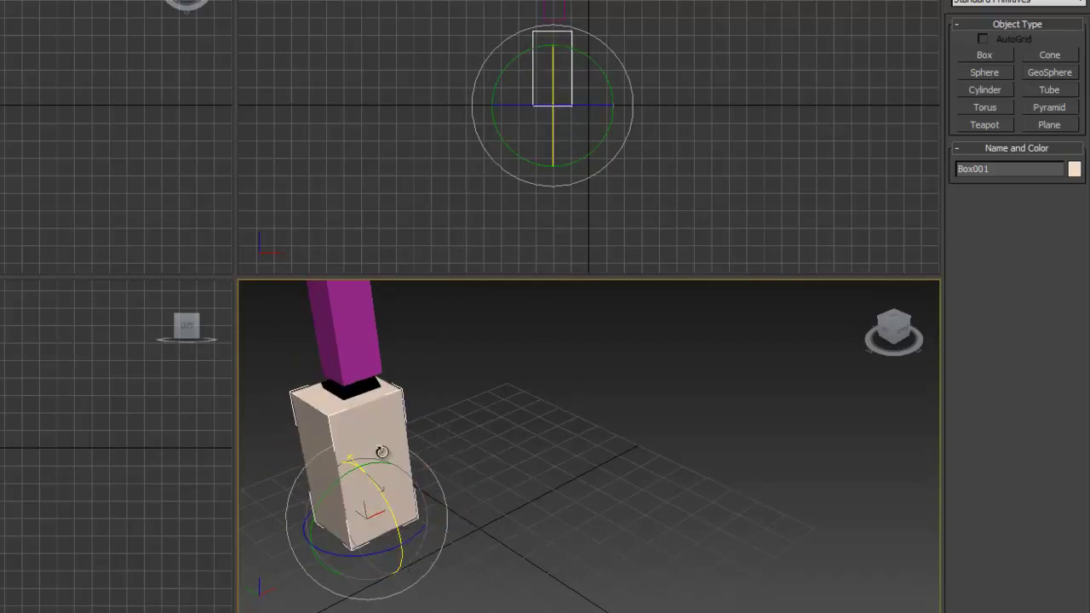
# - Rotate the purple child box on its own about its X axis and clear the selection
pyautogui.click(353, 344)
pyautogui.moveTo(374, 356)
pyautogui.mouseDown()
pyautogui.moveTo(401, 443)
pyautogui.moveTo(355, 294)
pyautogui.moveTo(400, 413)
pyautogui.moveTo(345, 318)
pyautogui.moveTo(377, 412)
pyautogui.moveTo(367, 360)
pyautogui.mouseUp()
pyautogui.moveTo(437, 354); pyautogui.dragTo(484, 442, button='middle')
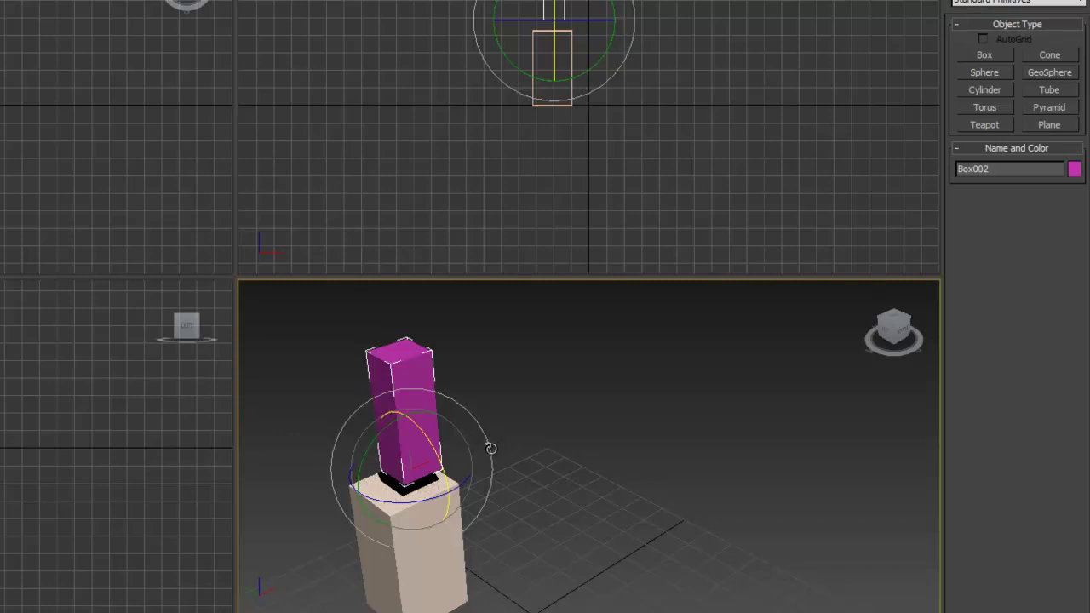
pyautogui.moveTo(517, 460); pyautogui.dragTo(513, 419, button='middle')
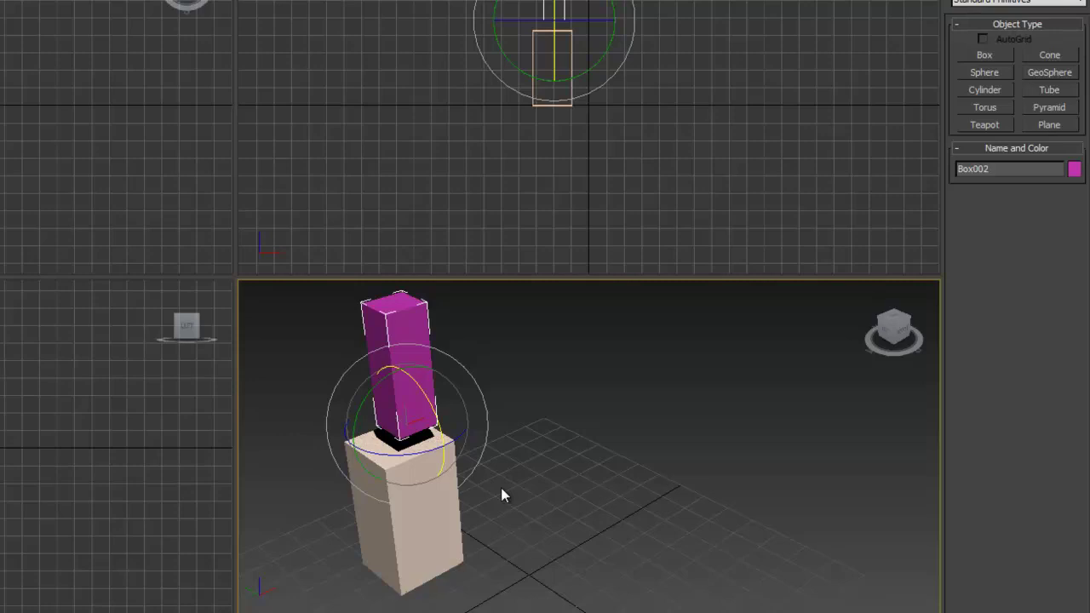
pyautogui.click(500, 488)
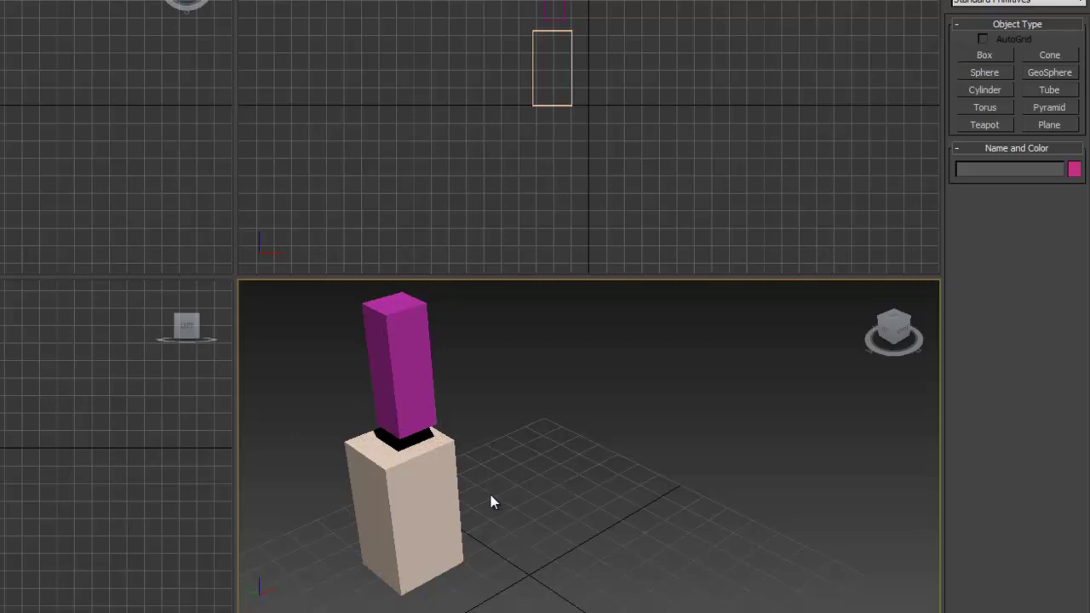
pyautogui.moveTo(462, 482); pyautogui.dragTo(455, 486, button='middle')
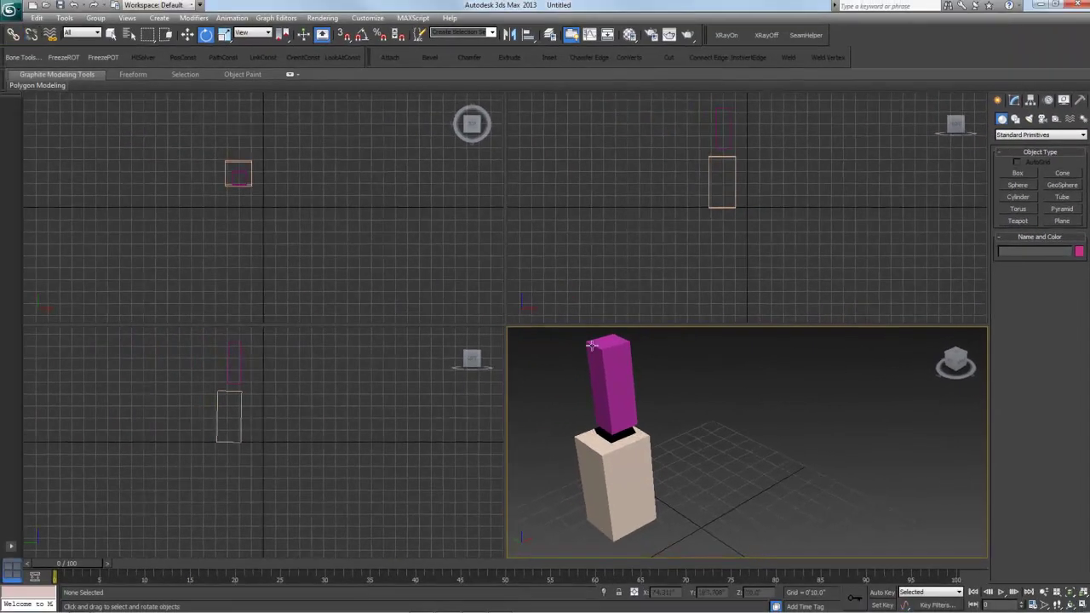
# - Rotate the purple and beige boxes again about the X axis to compare how each moves
pyautogui.click(619, 475)
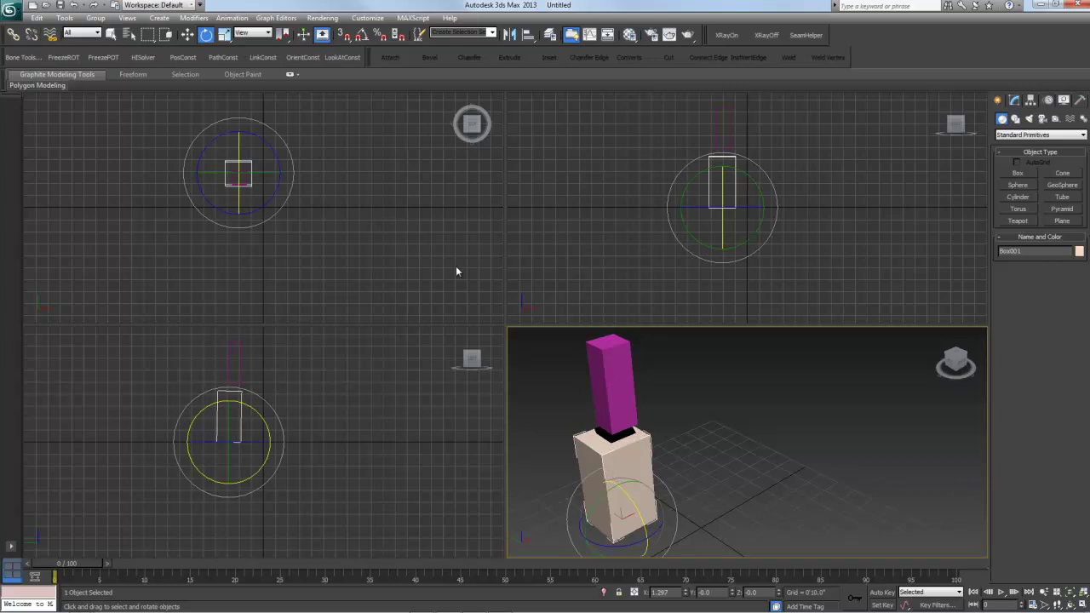
pyautogui.click(625, 384)
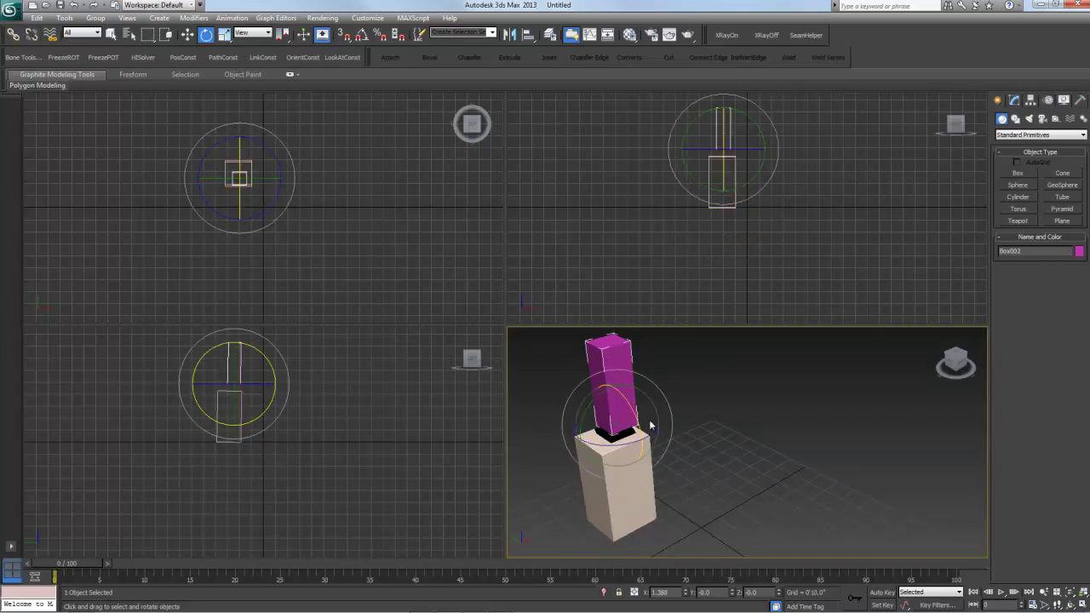
pyautogui.moveTo(635, 412); pyautogui.dragTo(629, 500)
pyautogui.click(627, 499)
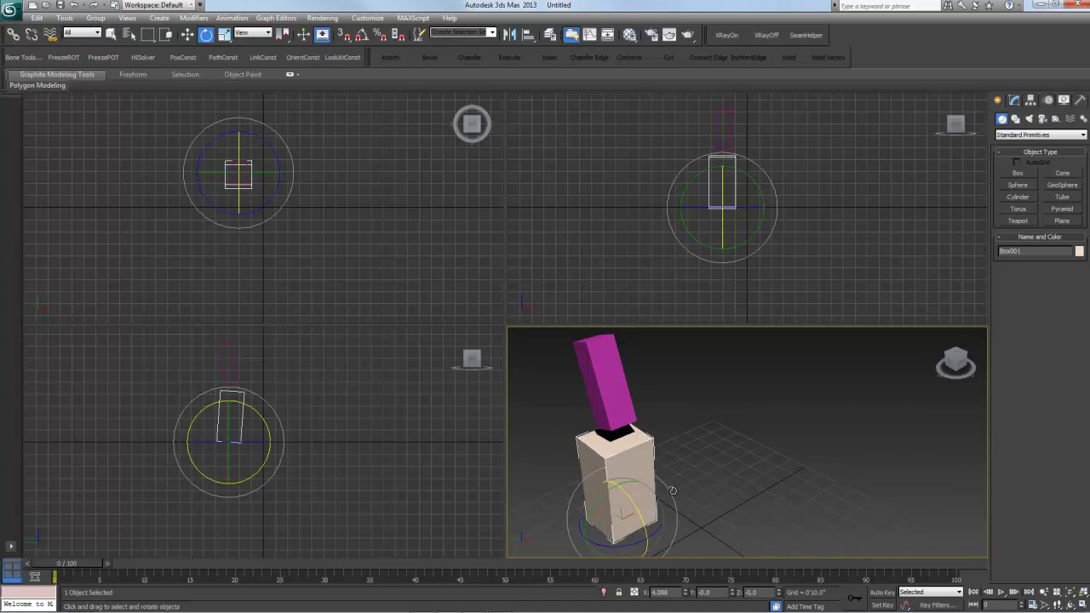
# - Delete both the beige box and the purple box from the scene
pyautogui.press('Delete')
pyautogui.click(616, 409)
pyautogui.press('Delete')
pyautogui.scroll(-4, 647, 501)
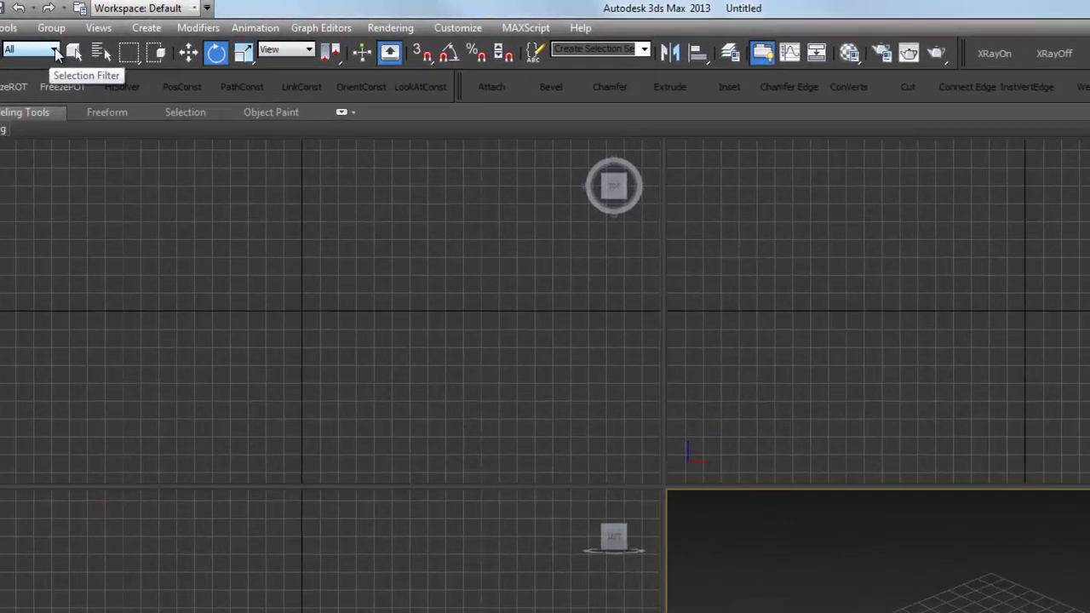
# - Examine the object types in the selection filter and the subcategories for creating shapes, keeping Splines
pyautogui.click(99, 34)
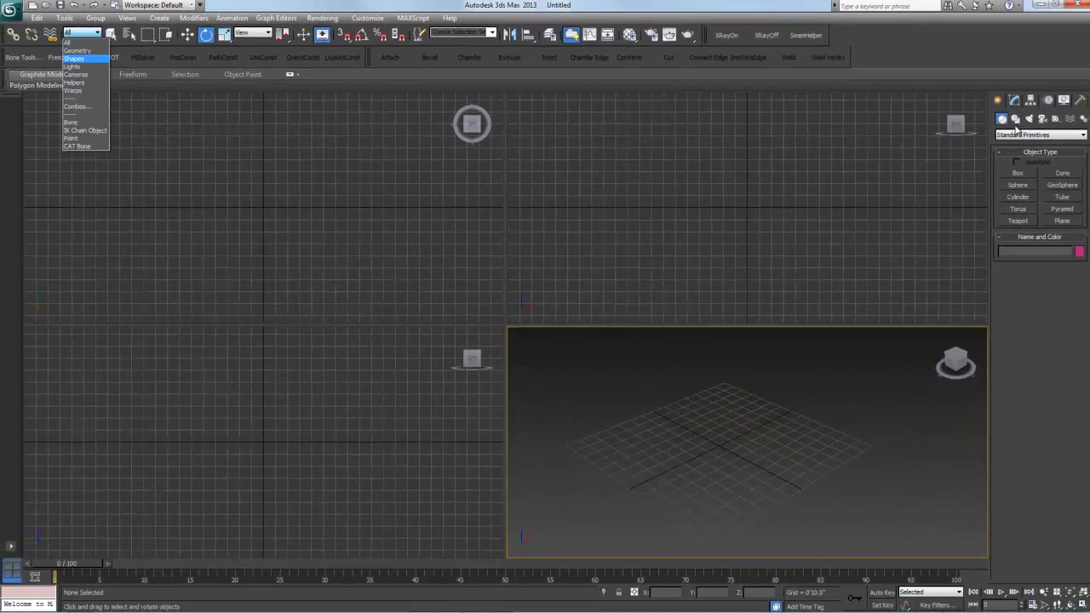
pyautogui.press('Escape')
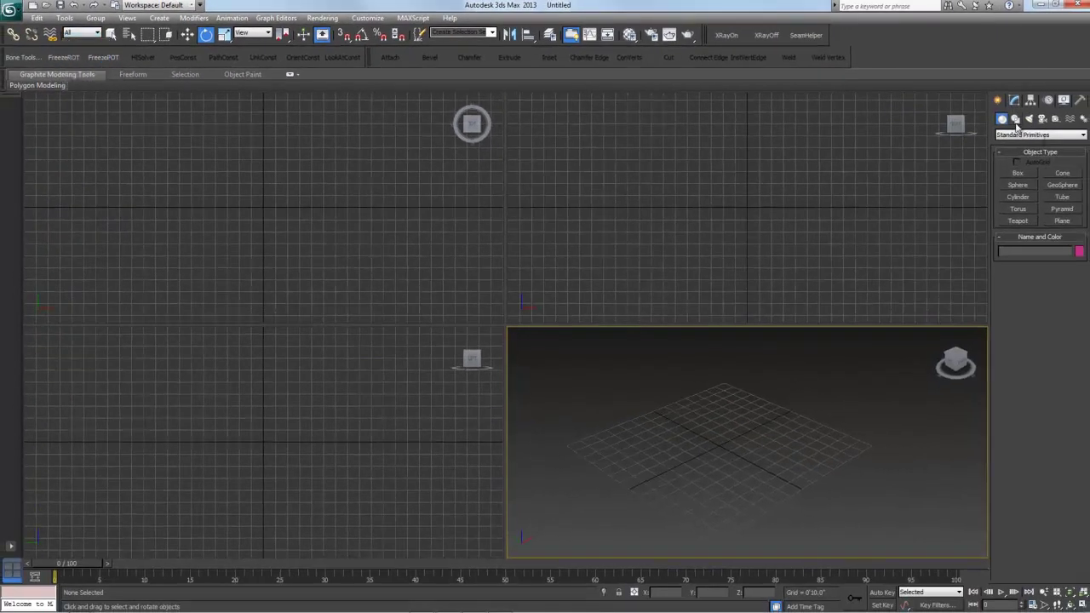
pyautogui.click(1016, 121)
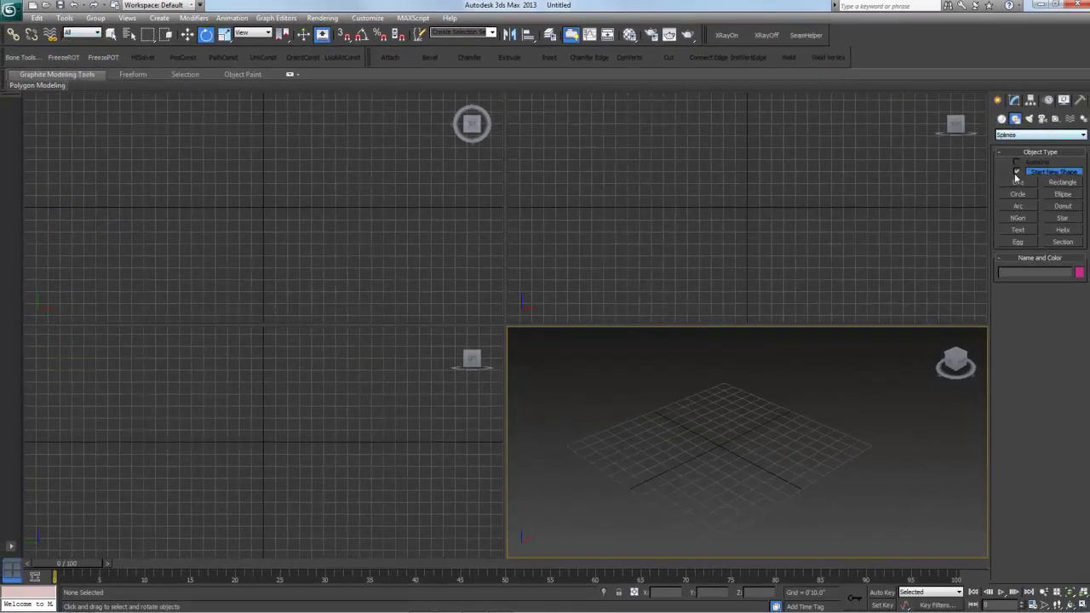
pyautogui.click(1030, 136)
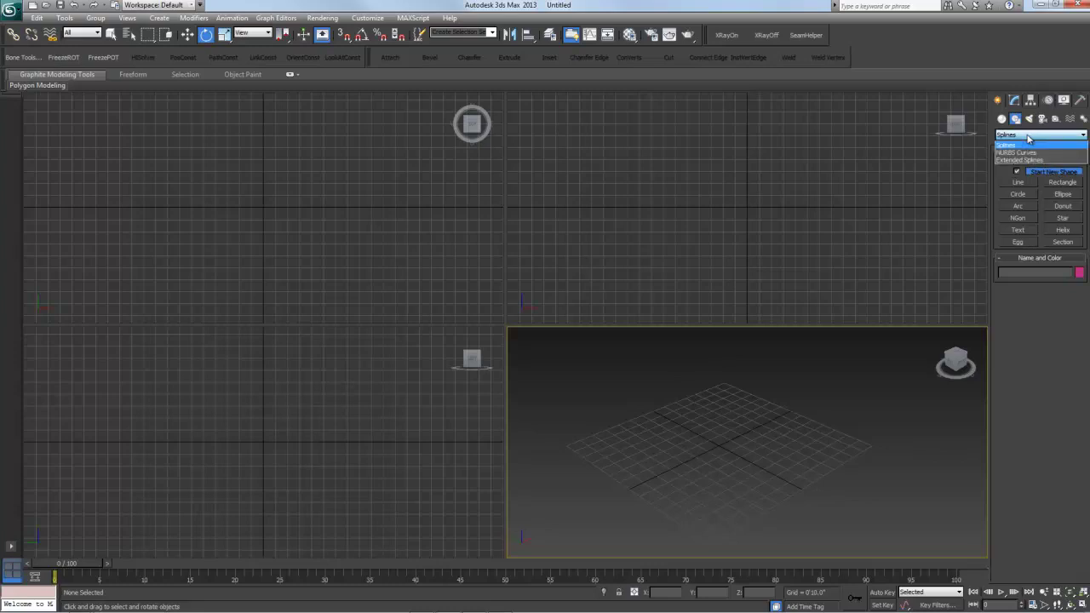
pyautogui.click(1020, 144)
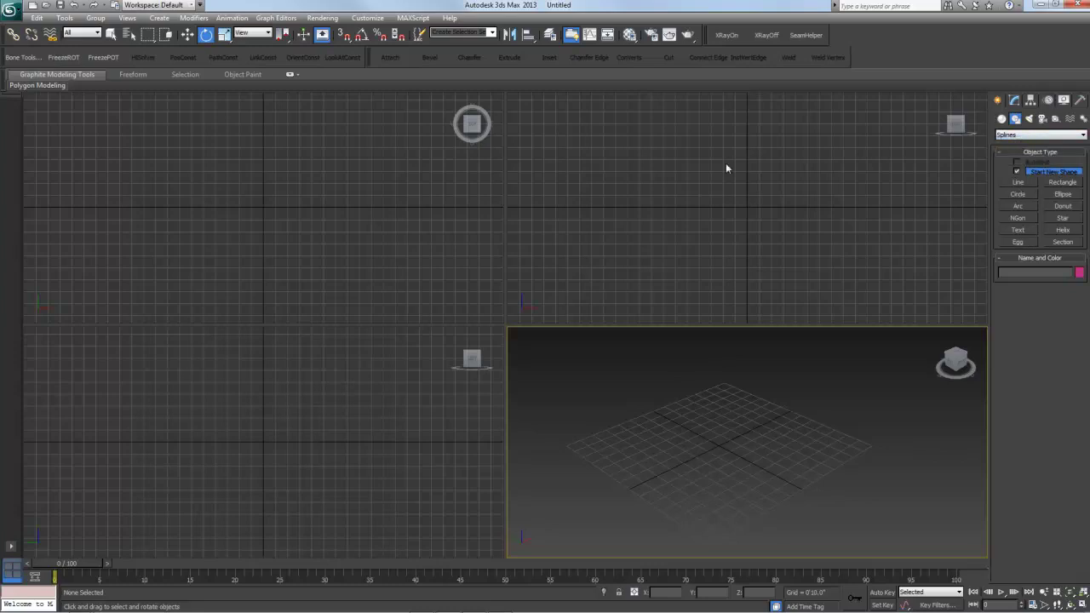
# - Try out the selection region shapes and return to the rectangular region
pyautogui.moveTo(579, 352); pyautogui.dragTo(744, 473)
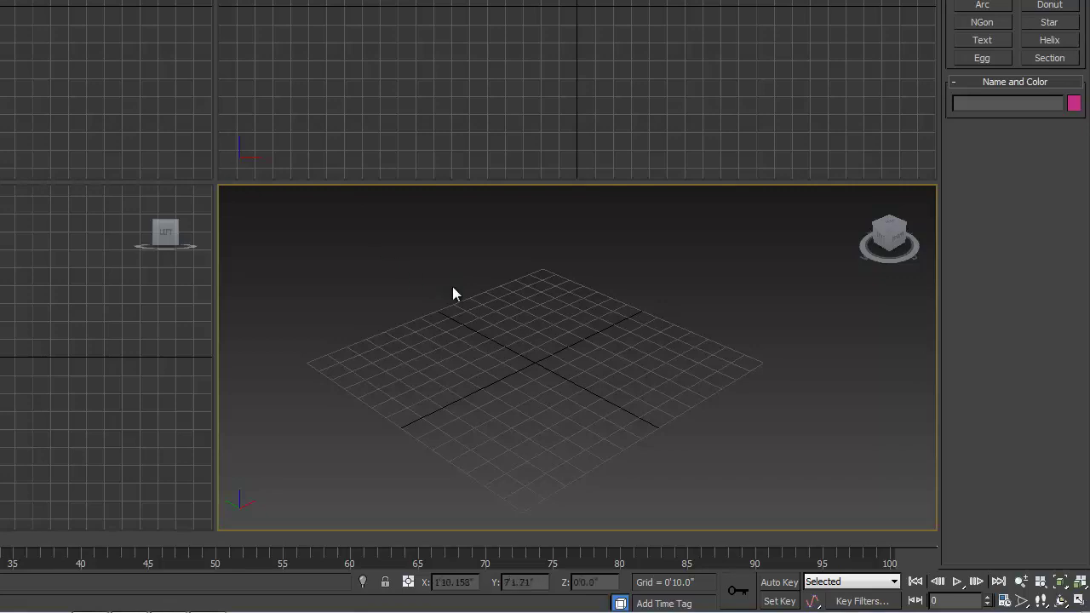
pyautogui.click(417, 317)
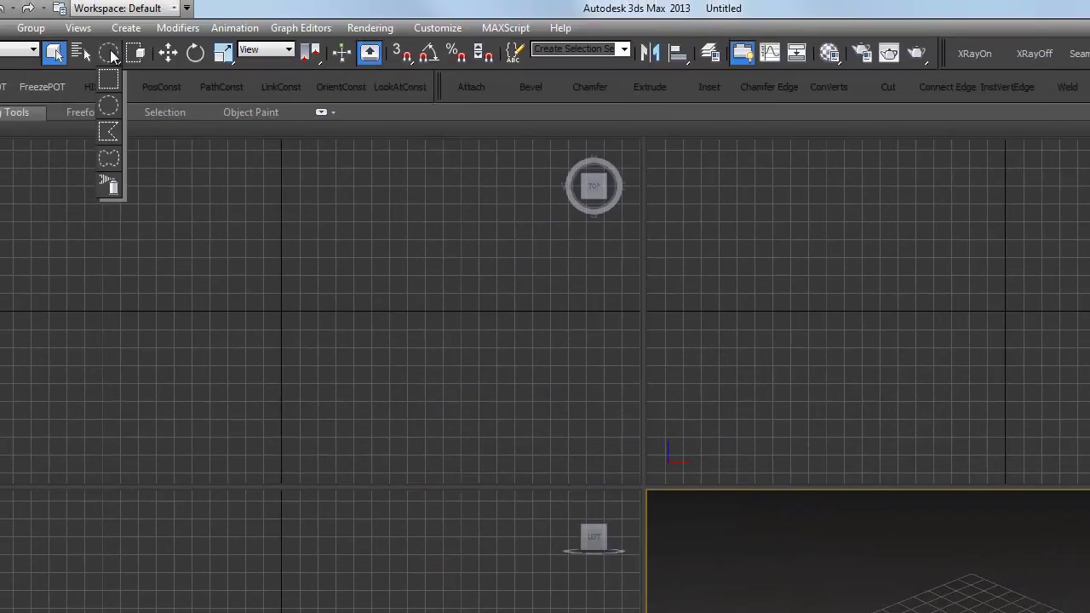
pyautogui.moveTo(113, 56)
pyautogui.mouseDown()
pyautogui.moveTo(113, 187)
pyautogui.moveTo(111, 81)
pyautogui.moveTo(117, 160)
pyautogui.mouseUp()
pyautogui.moveTo(114, 187); pyautogui.dragTo(116, 85)
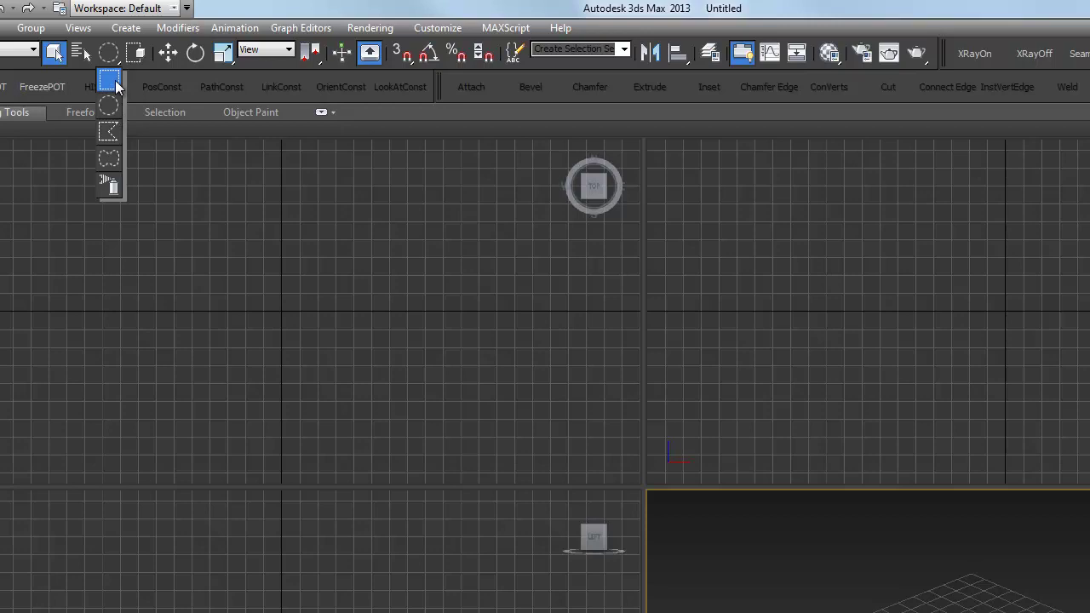
pyautogui.moveTo(116, 78); pyautogui.dragTo(114, 79)
pyautogui.moveTo(775, 524); pyautogui.dragTo(1035, 612)
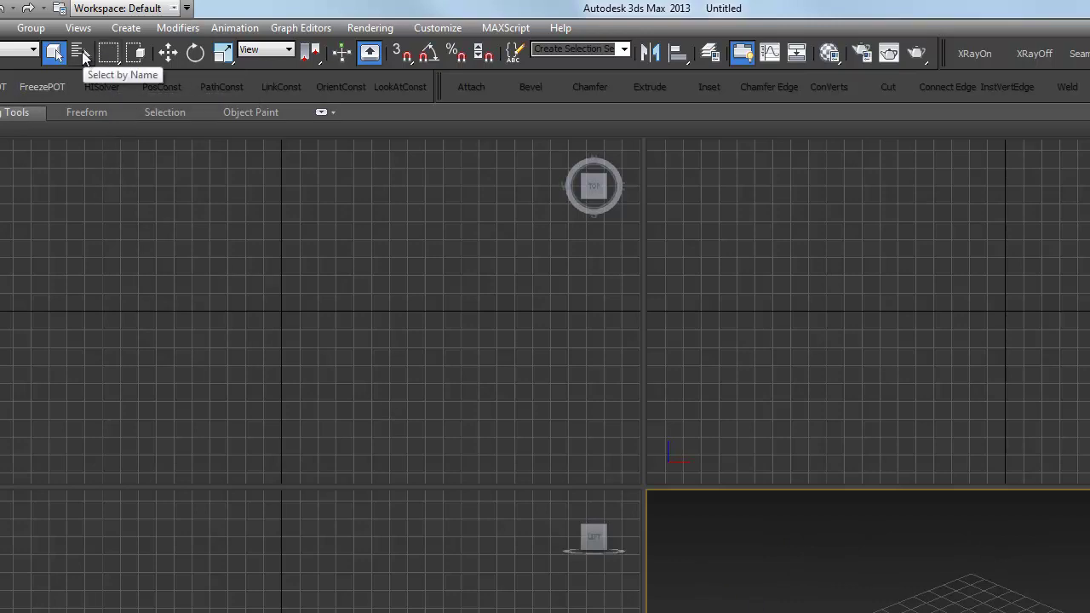
# - Check the Select From Scene list of the empty scene and close it
pyautogui.click(82, 52)
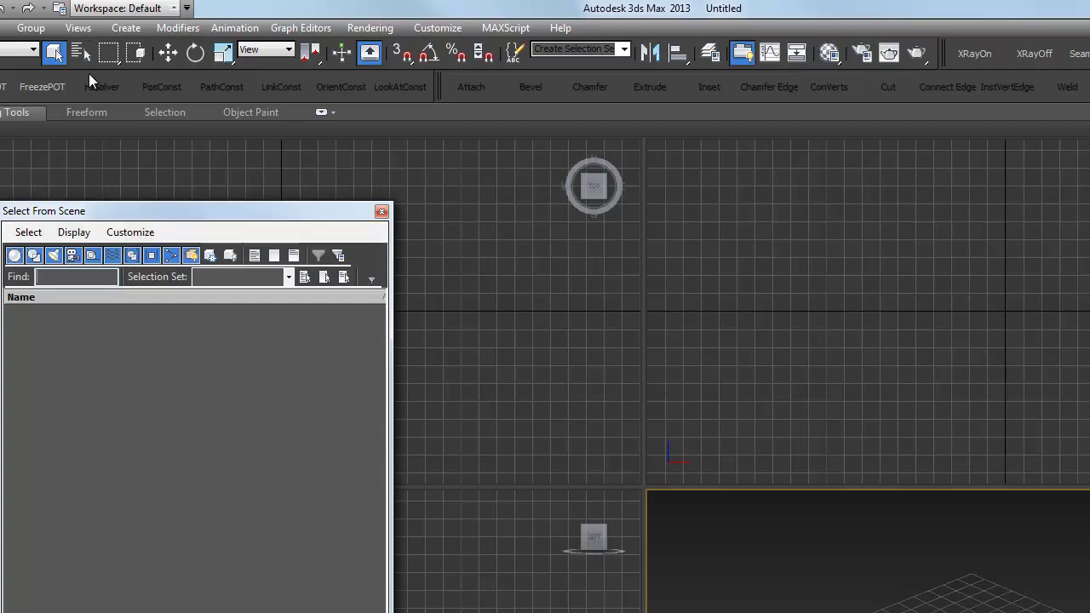
pyautogui.click(381, 211)
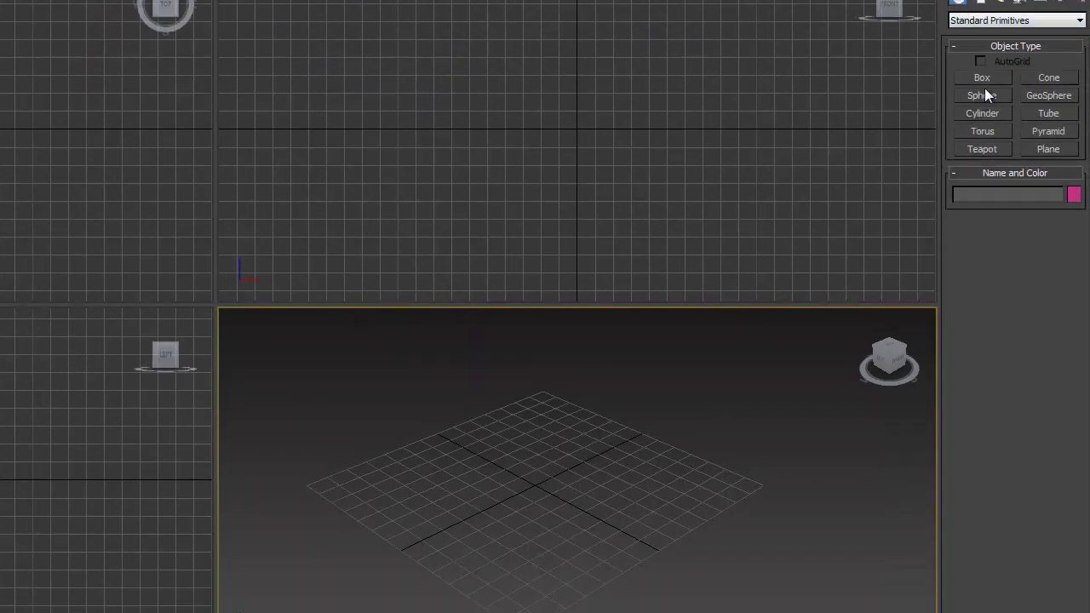
# - Create a box about 1'9" long, 3' wide and 6'6" tall, and a sphere of about 1'4" radius beside it
pyautogui.click(984, 78)
pyautogui.moveTo(472, 498); pyautogui.dragTo(427, 545)
pyautogui.click(419, 367)
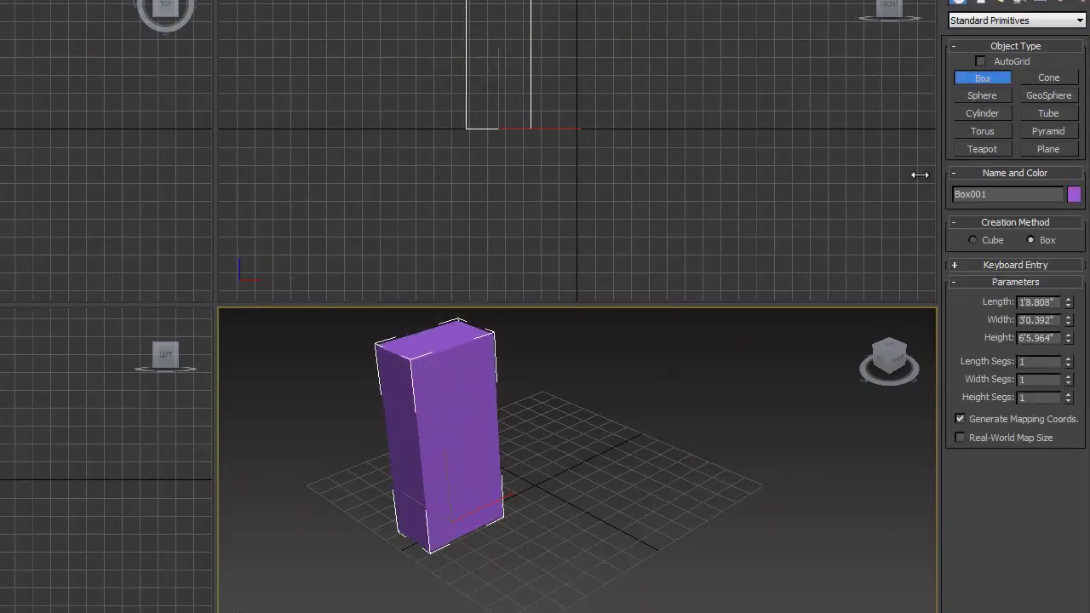
pyautogui.click(984, 93)
pyautogui.moveTo(583, 460); pyautogui.dragTo(616, 466)
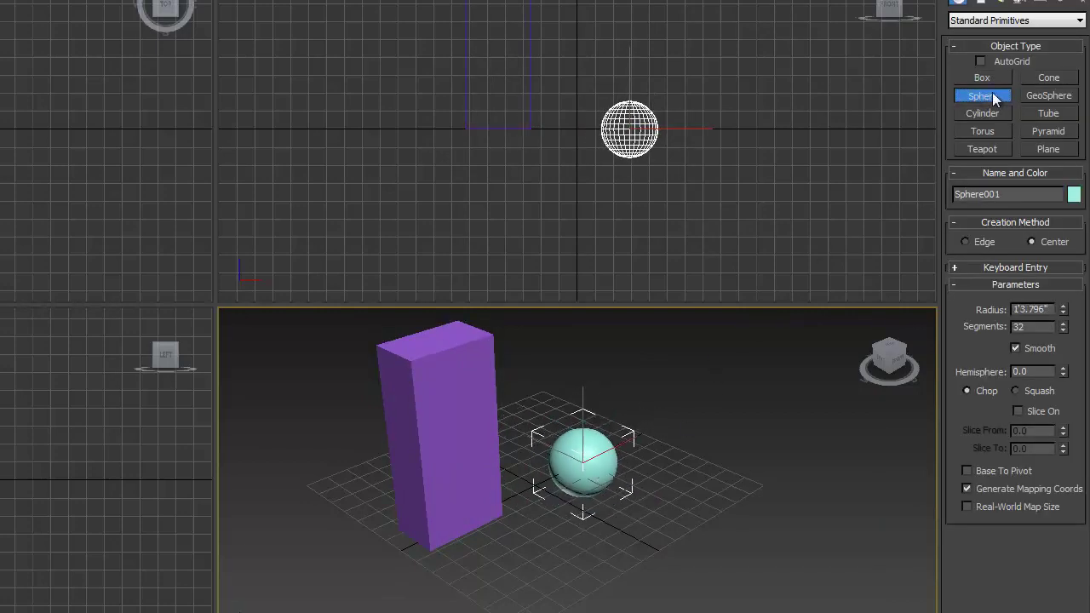
# - Create an upright cylinder on the far side of the sphere from the box
pyautogui.click(981, 113)
pyautogui.moveTo(720, 486); pyautogui.dragTo(770, 492)
pyautogui.click(676, 384)
pyautogui.rightClick(667, 389)
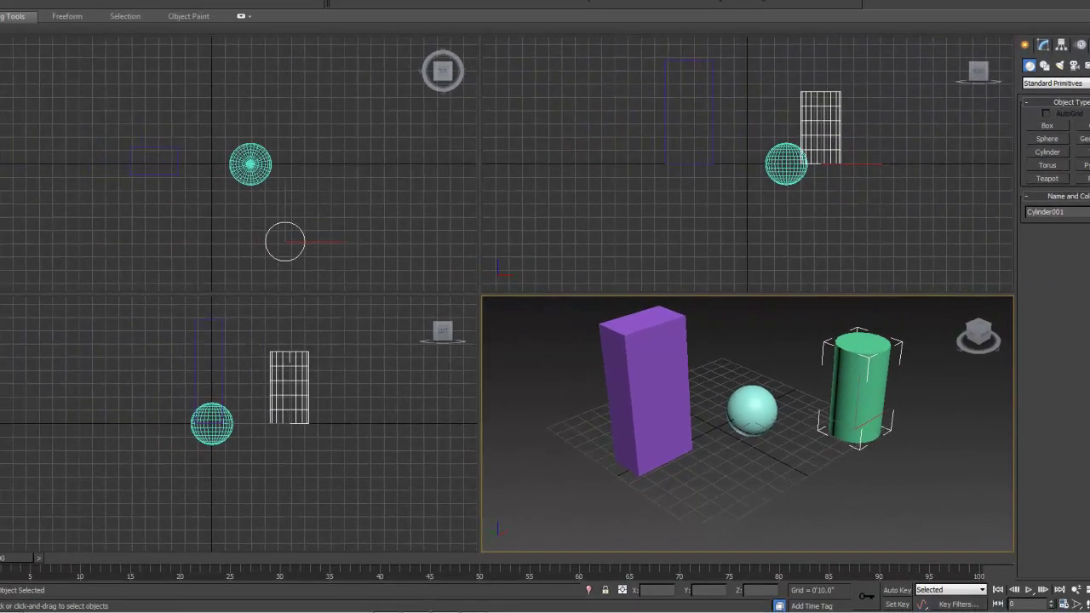
# - Select Sphere001 by name from the list of scene objects
pyautogui.press('h')
pyautogui.click(39, 189)
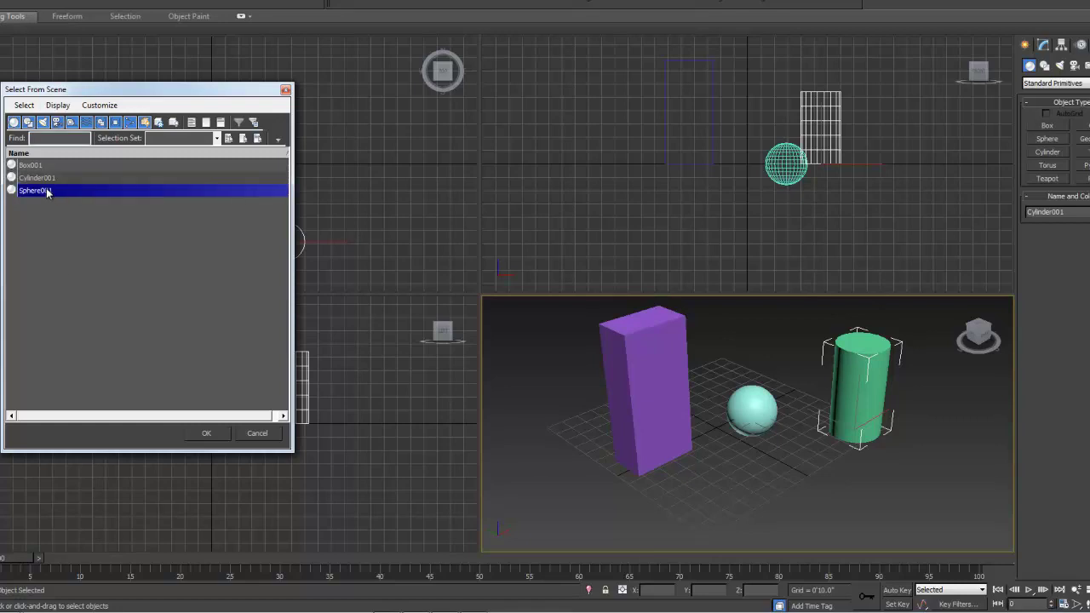
pyautogui.click(205, 433)
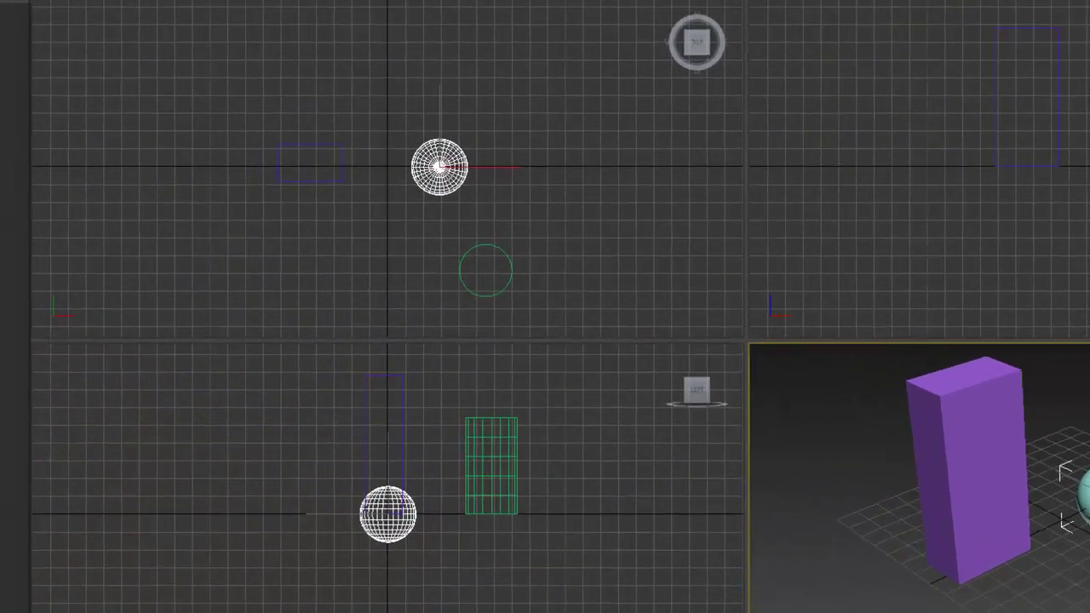
pyautogui.press('h')
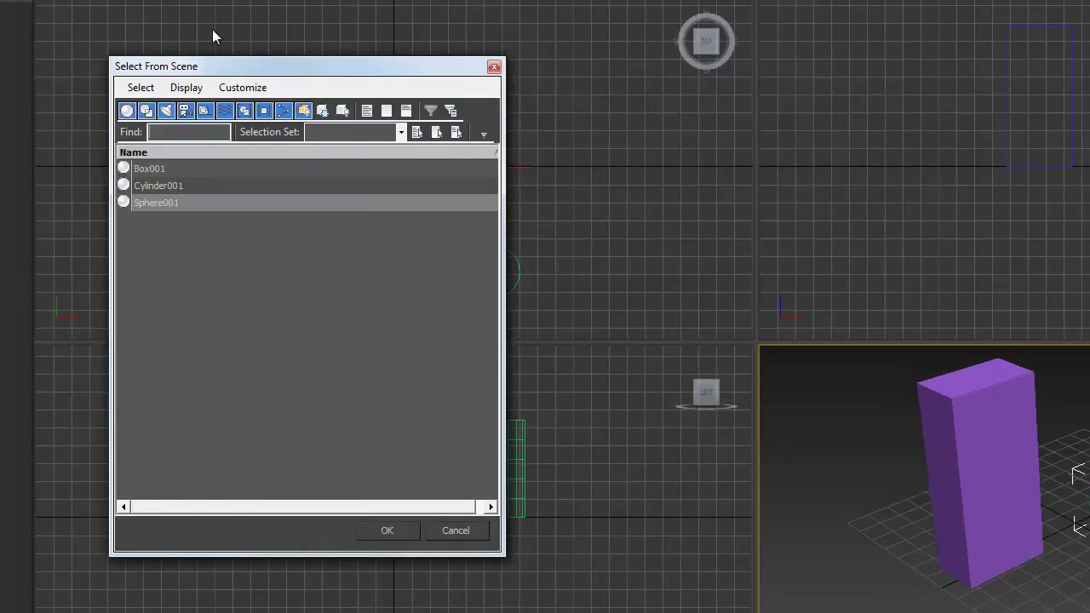
pyautogui.click(167, 175)
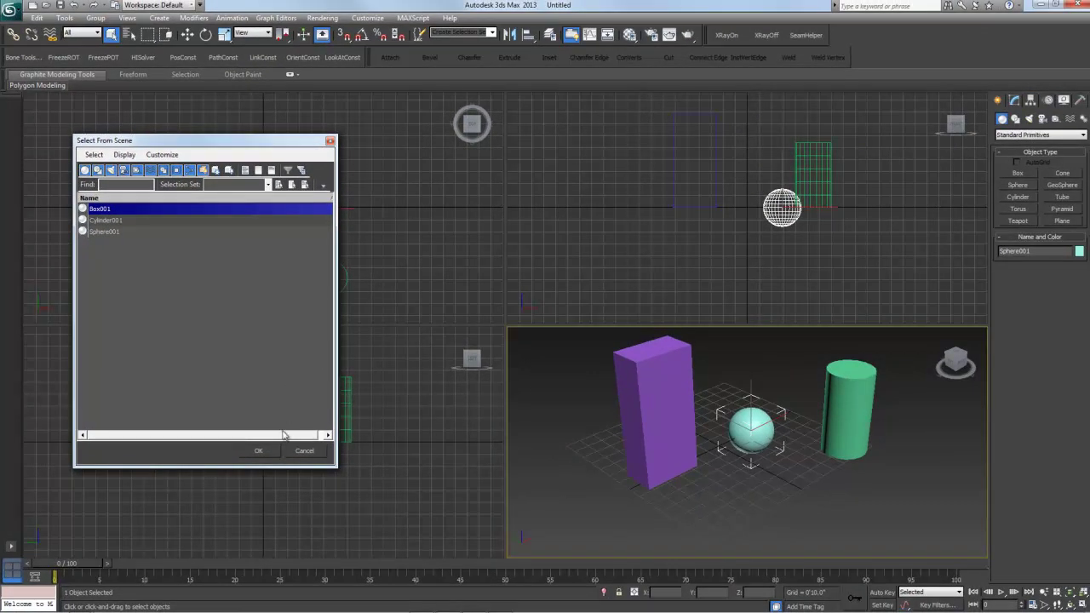
pyautogui.click(305, 451)
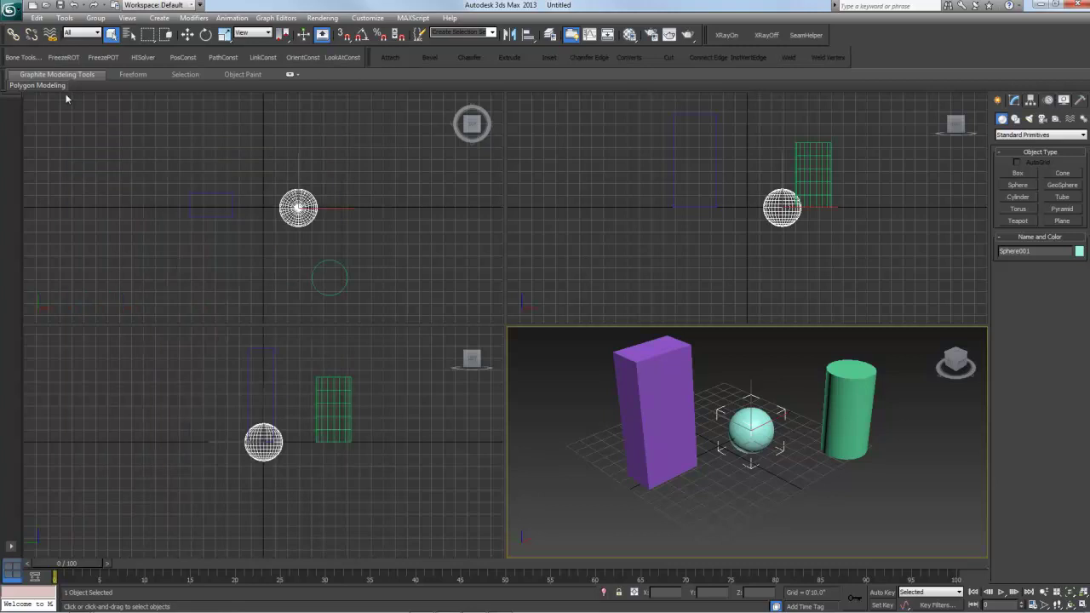
# - Select the sphere and the cylinder together with a selection region and delete them
pyautogui.click(168, 36)
pyautogui.moveTo(619, 343); pyautogui.dragTo(644, 340, button='middle')
pyautogui.click(672, 392)
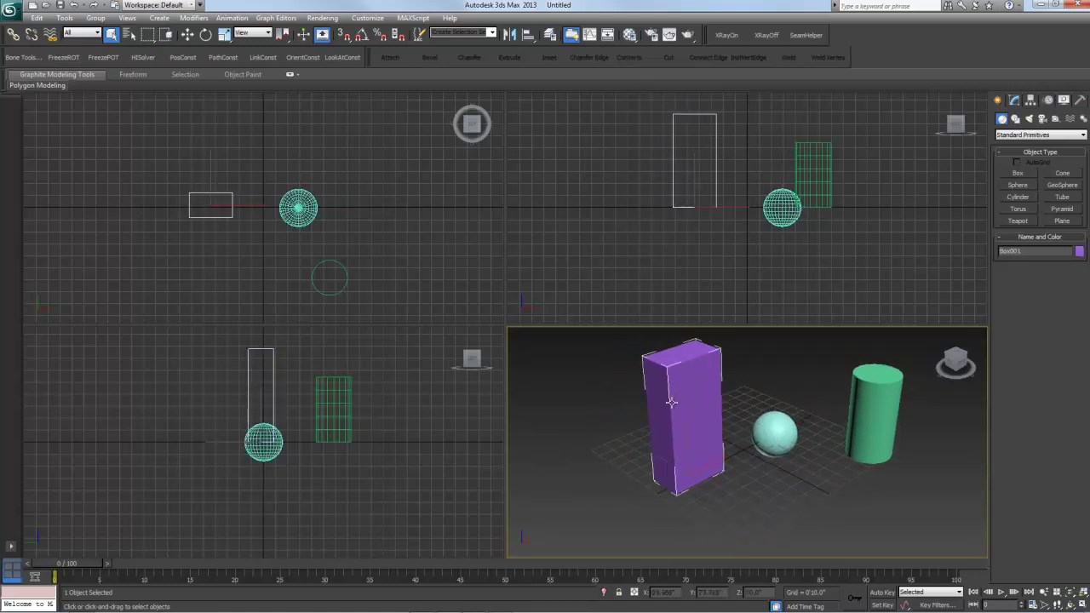
pyautogui.moveTo(911, 502); pyautogui.dragTo(899, 504)
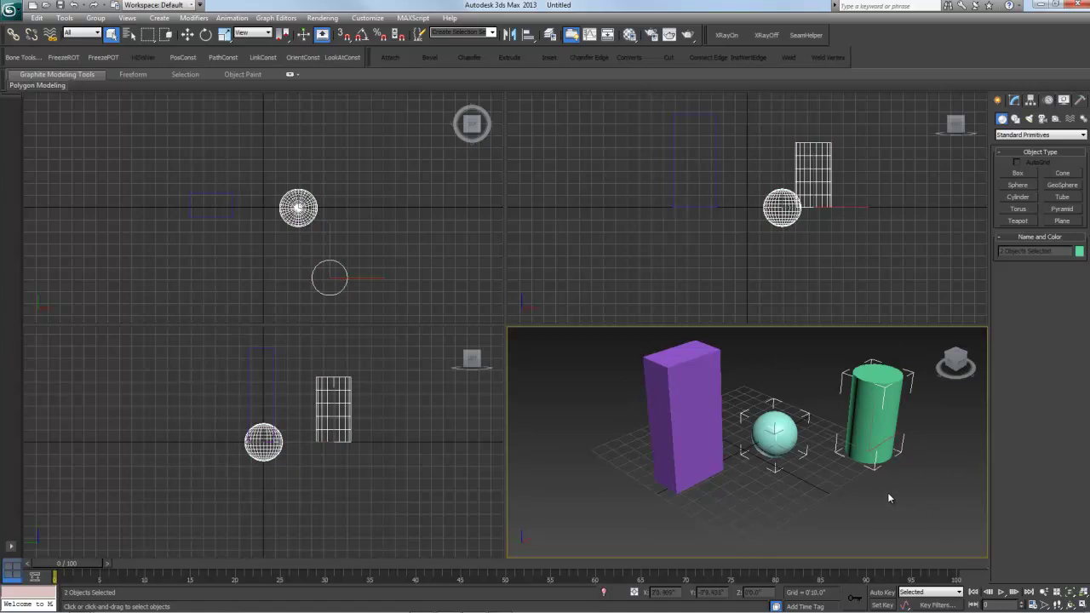
pyautogui.press('Delete')
# - Select the box and set its length segments to 3
pyautogui.click(676, 408)
pyautogui.moveTo(686, 415); pyautogui.dragTo(687, 421, button='middle')
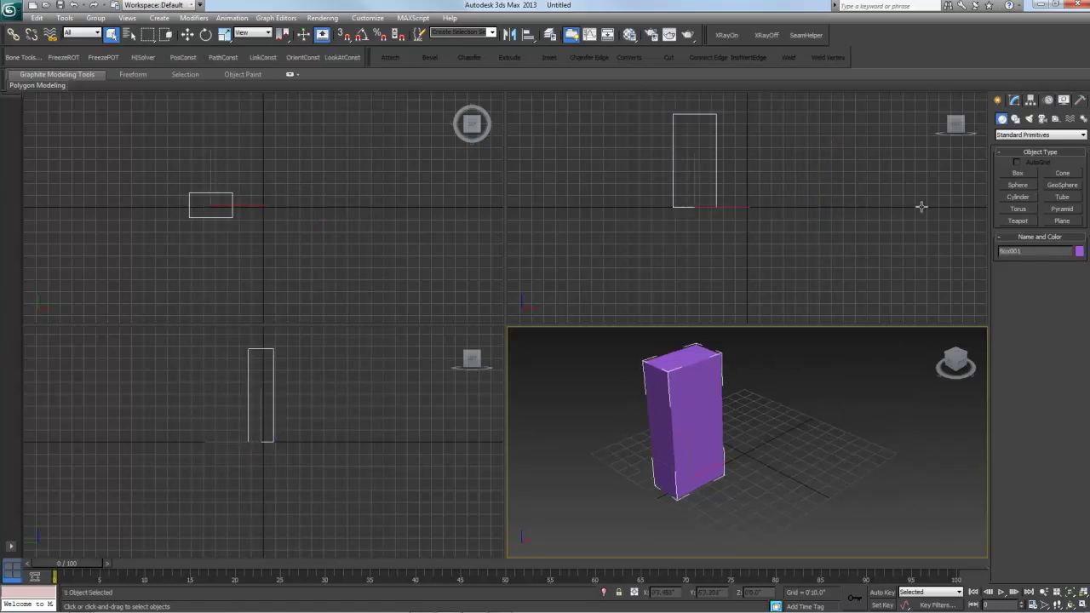
pyautogui.click(1012, 100)
pyautogui.rightClick(692, 400)
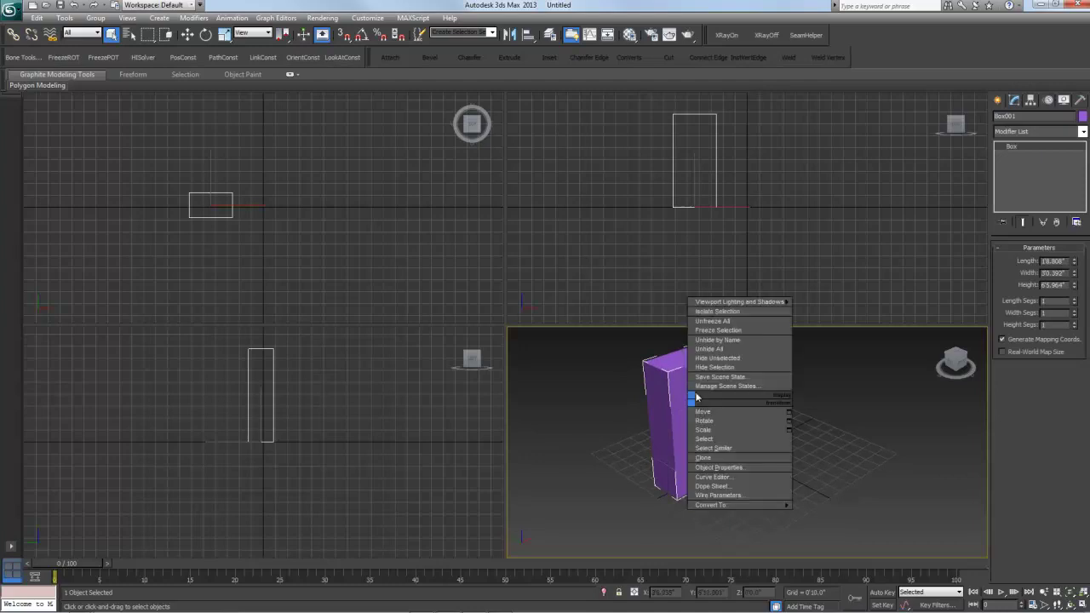
pyautogui.click(1076, 302)
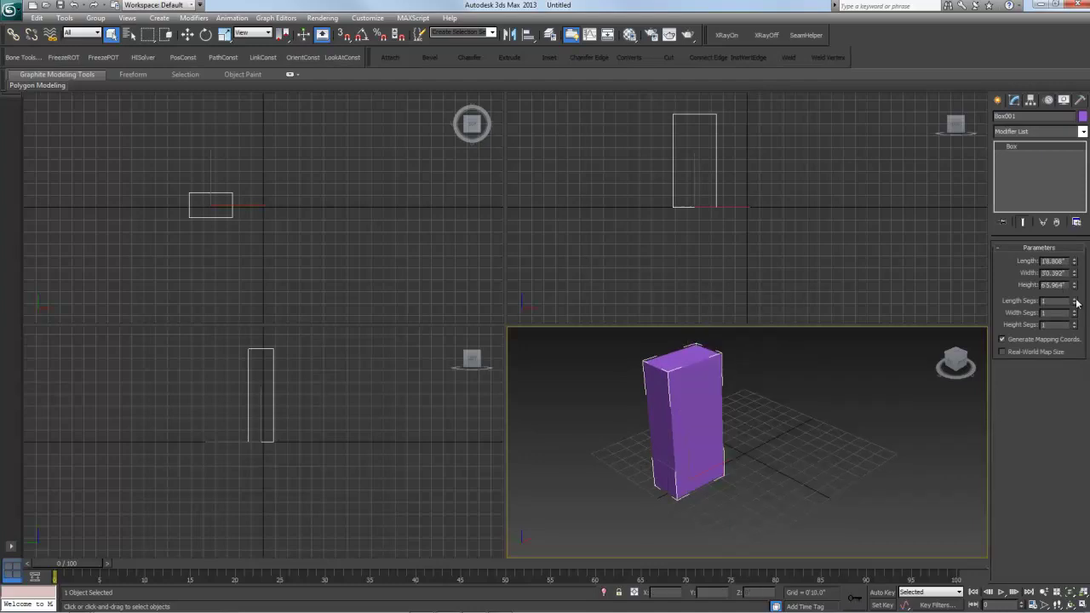
pyautogui.click(1074, 299)
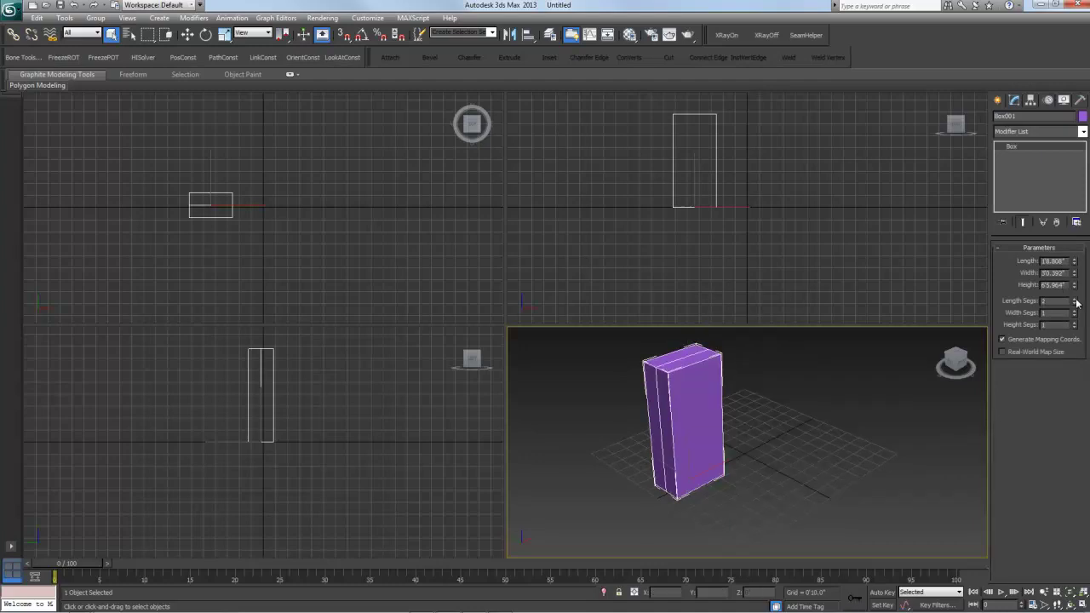
pyautogui.click(1075, 299)
# - Set the box's width segments to 4 and its height segments to 4
pyautogui.click(1075, 311)
pyautogui.click(1075, 311)
pyautogui.click(1075, 311)
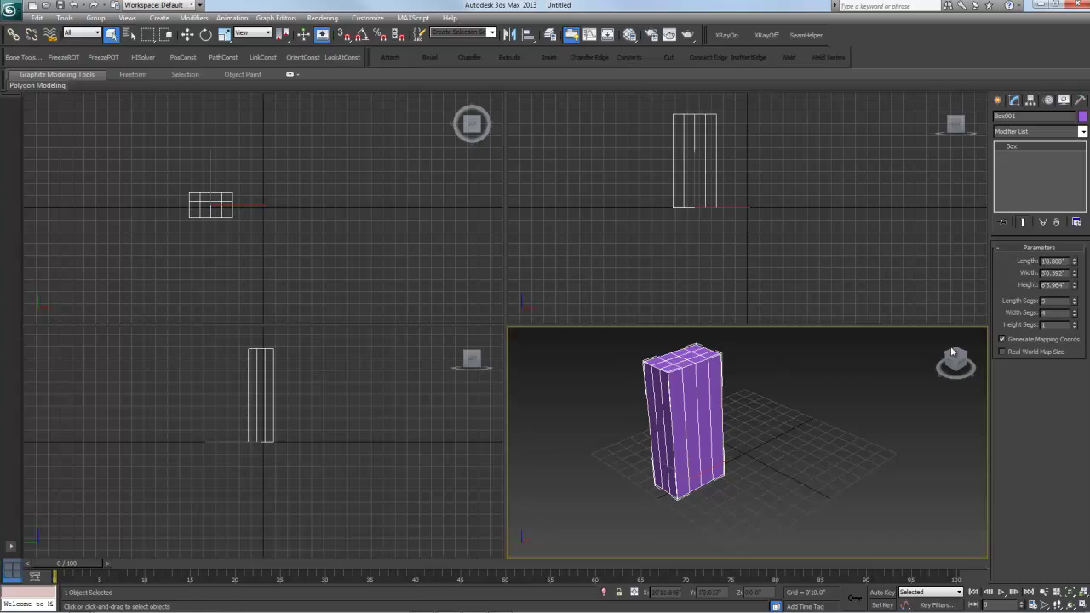
pyautogui.click(1075, 322)
pyautogui.click(1075, 322)
pyautogui.click(1075, 322)
pyautogui.moveTo(746, 393); pyautogui.dragTo(750, 390, button='middle')
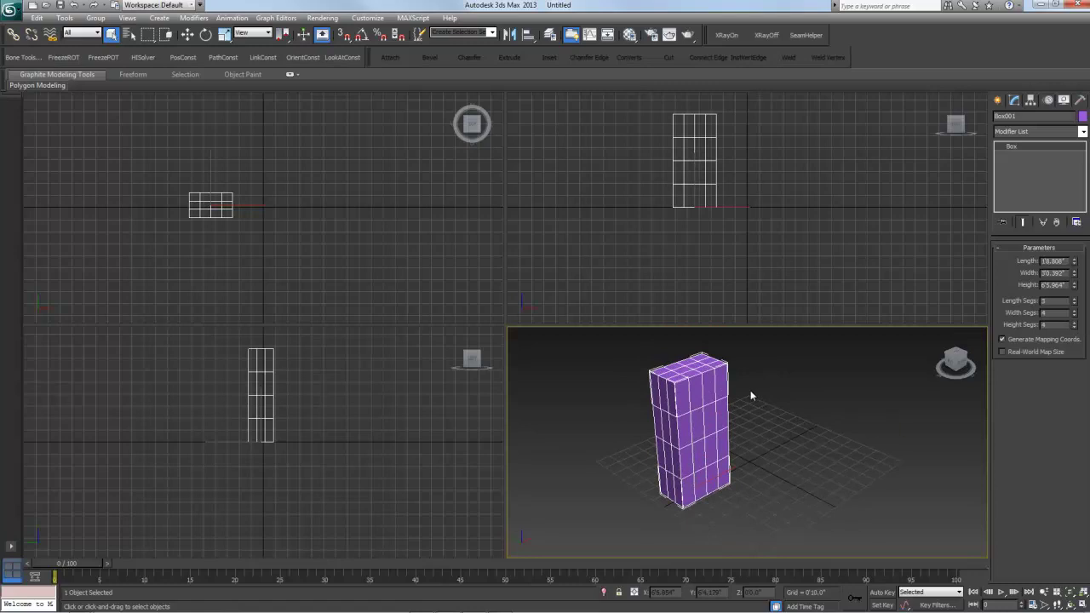
# - Convert the segmented box to an Editable Poly
pyautogui.rightClick(685, 388)
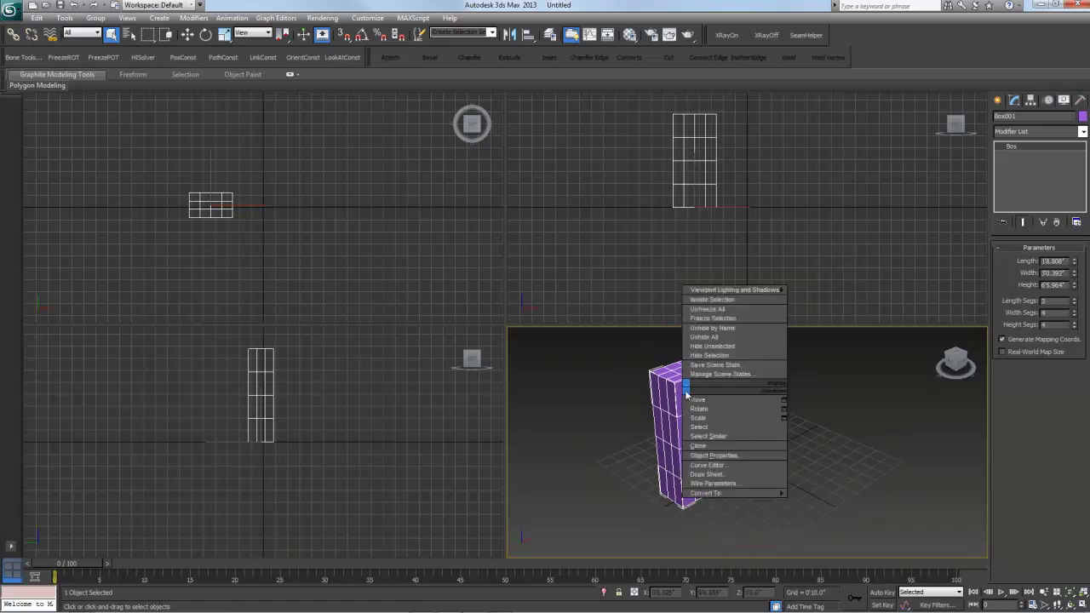
pyautogui.moveTo(711, 499)
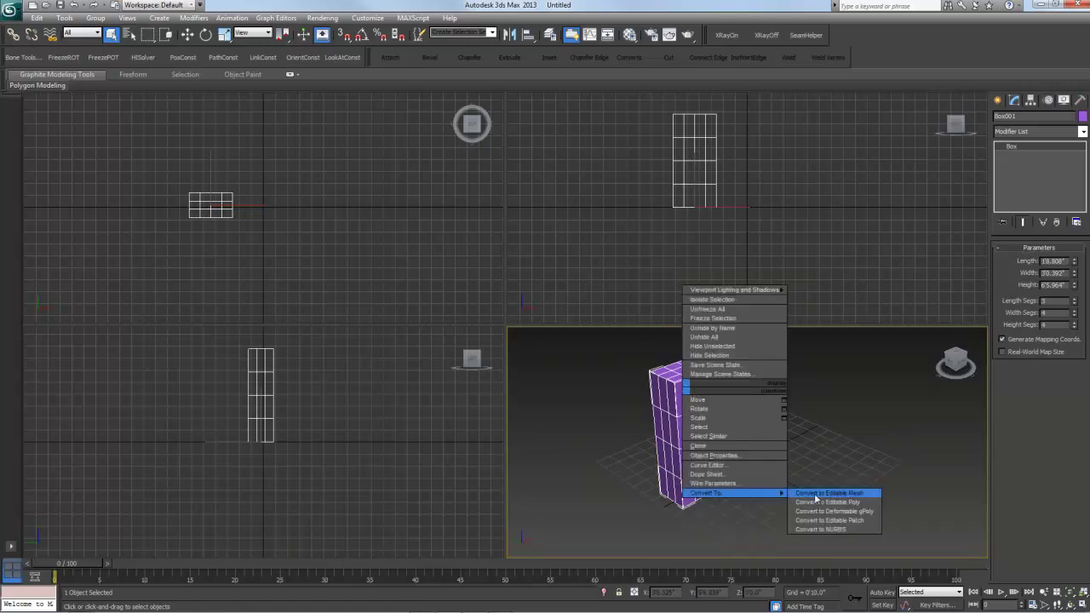
pyautogui.click(819, 503)
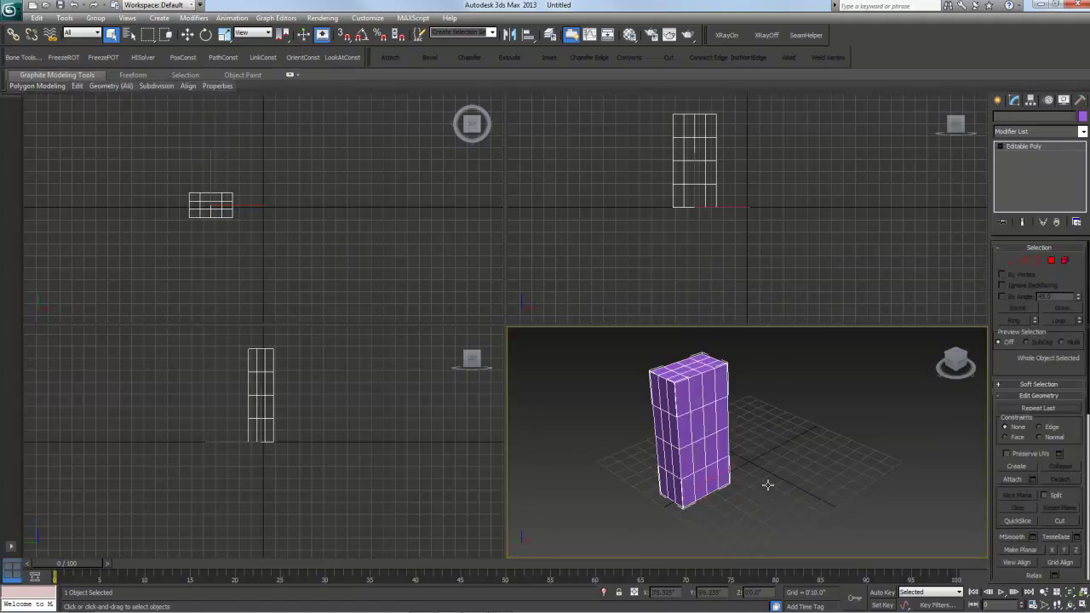
# - Maximize the perspective viewport to face the box's front and enter the Polygon sub-object level
pyautogui.hotkey('alt', 'w')
pyautogui.moveTo(632, 355); pyautogui.dragTo(615, 392, button='middle')
pyautogui.click(1000, 147)
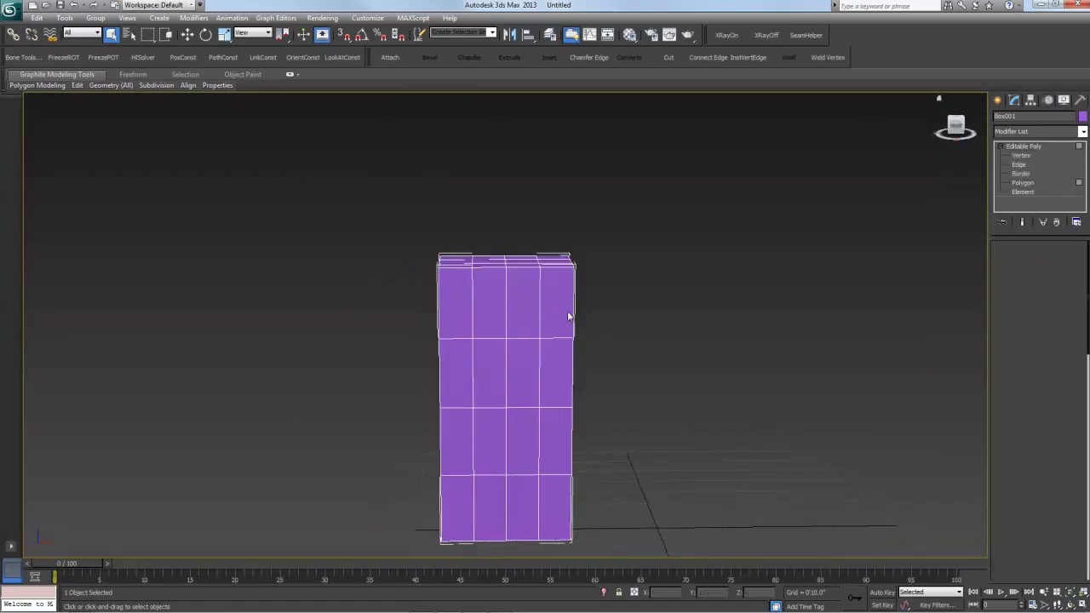
pyautogui.press('4')
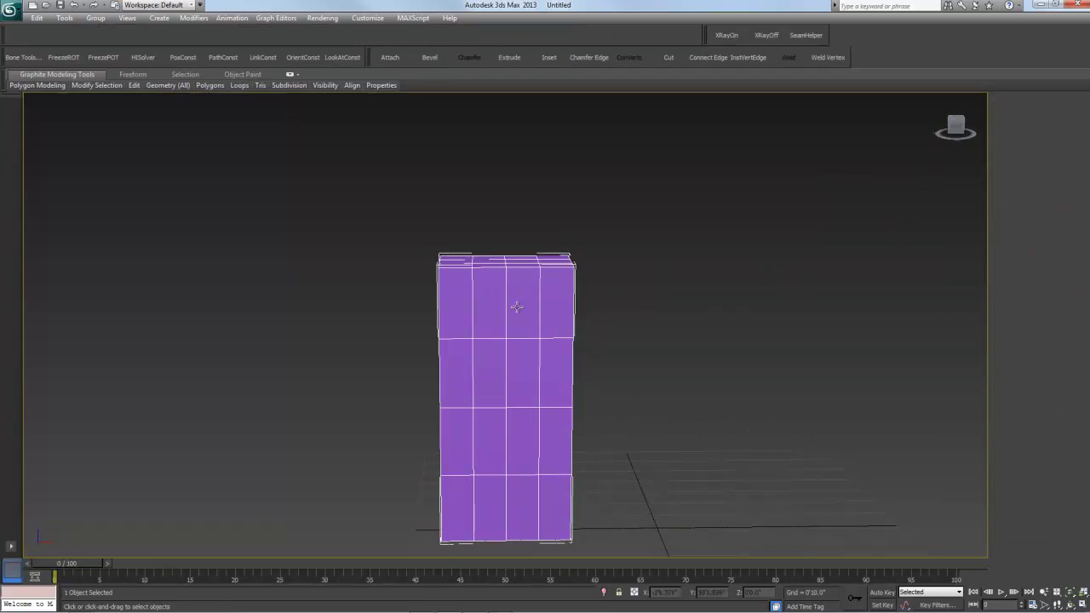
# - Try region selections over the box's upper polygons, first in Crossing mode and again in Window mode
pyautogui.moveTo(358, 181); pyautogui.dragTo(562, 290)
pyautogui.moveTo(642, 305); pyautogui.dragTo(670, 309)
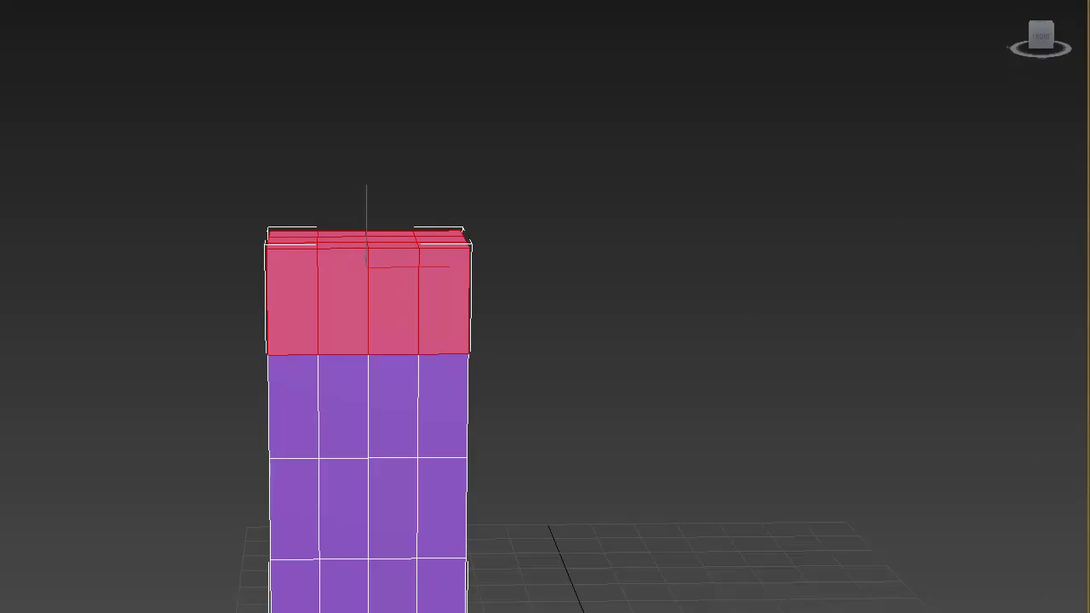
pyautogui.moveTo(249, 205); pyautogui.dragTo(570, 323)
pyautogui.click(598, 313)
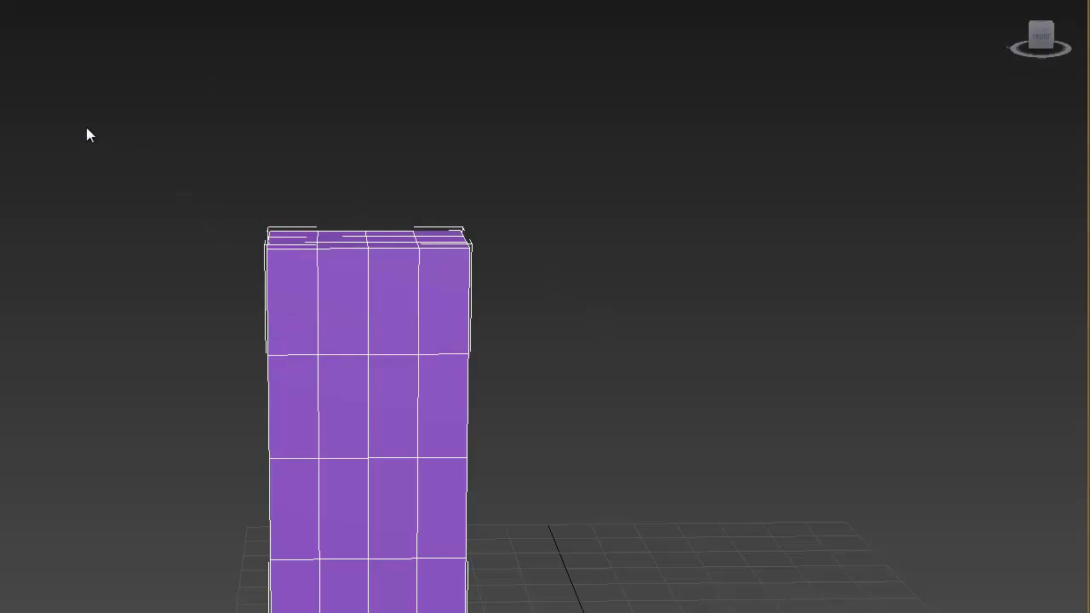
pyautogui.moveTo(314, 260); pyautogui.dragTo(579, 312)
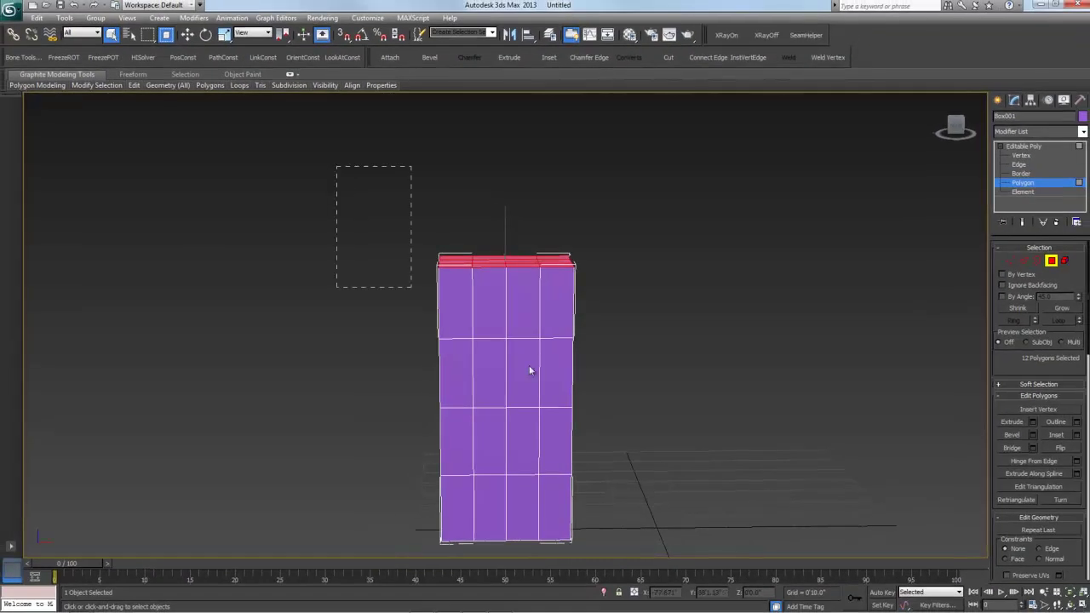
pyautogui.moveTo(530, 370); pyautogui.dragTo(665, 353)
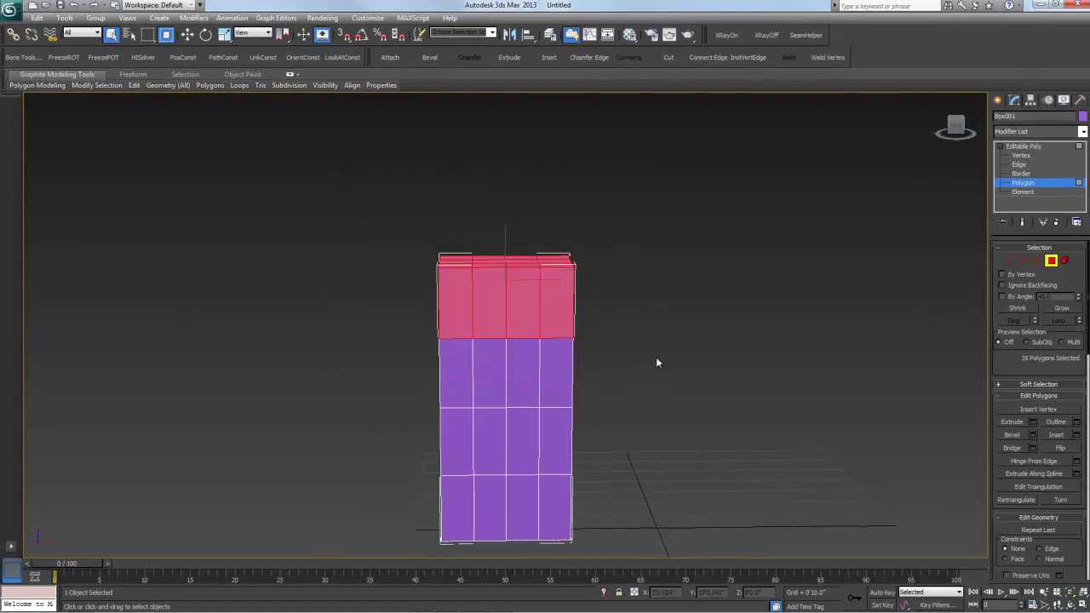
# - Switch back to Crossing selection and select the box's top face together with its uppermost row of side polygons
pyautogui.click(165, 35)
pyautogui.click(361, 216)
pyautogui.moveTo(584, 314); pyautogui.dragTo(661, 317)
pyautogui.keyDown('alt'); pyautogui.moveTo(621, 358); pyautogui.dragTo(567, 280, button='middle'); pyautogui.keyUp('alt')
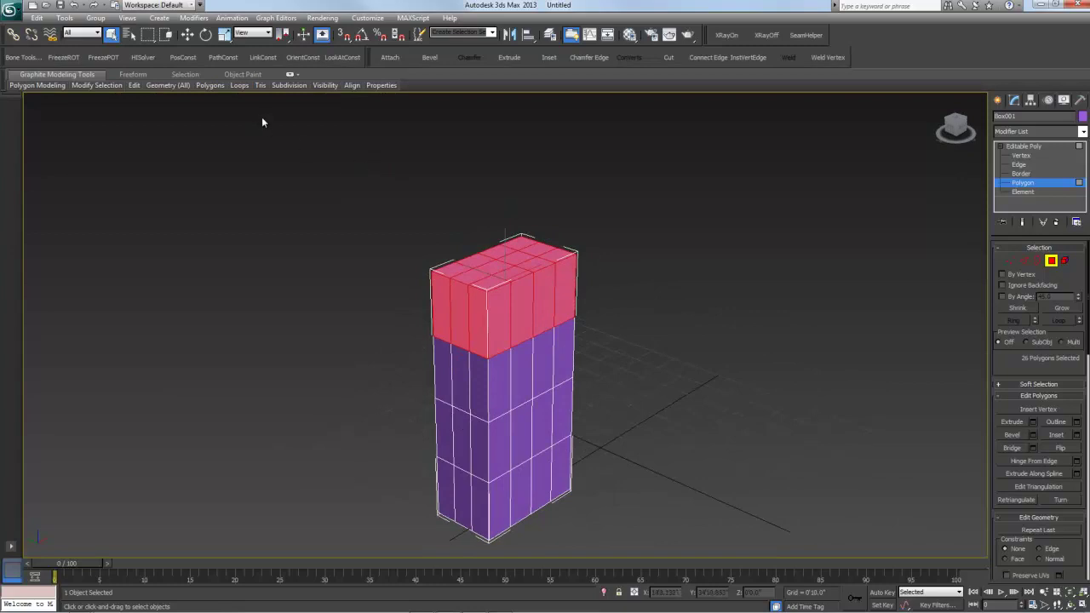
# - Try moving the selected upper polygons sideways with Select and Move, and undo the move
pyautogui.click(188, 35)
pyautogui.moveTo(542, 401); pyautogui.dragTo(624, 372)
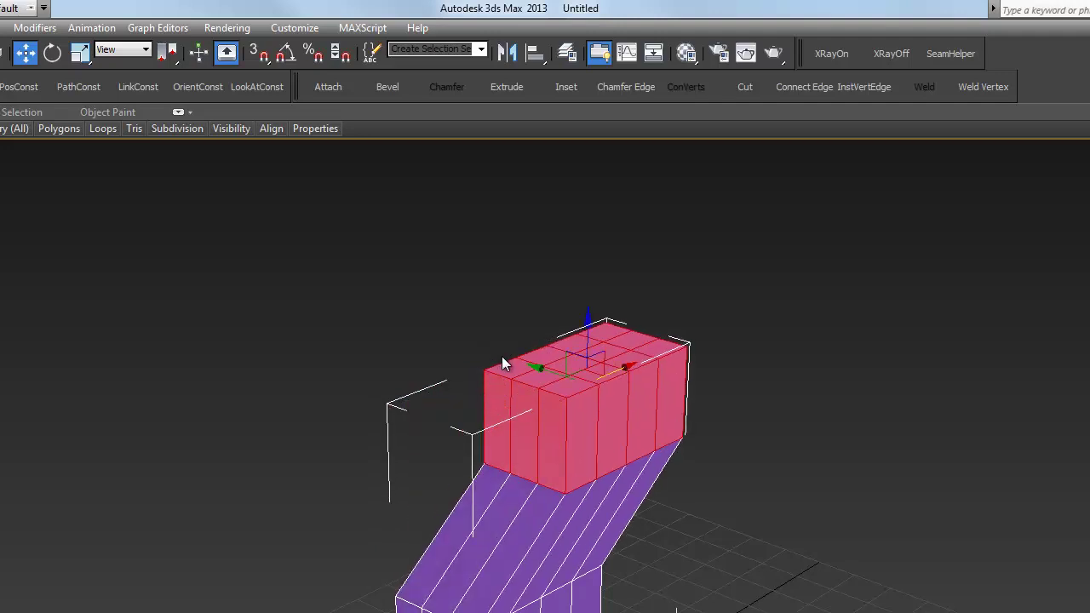
pyautogui.press('q')
pyautogui.press('w')
pyautogui.hotkey('ctrl', 'z')
# - Try rotating the selected upper polygons with Select and Rotate, and undo the rotation
pyautogui.click(54, 55)
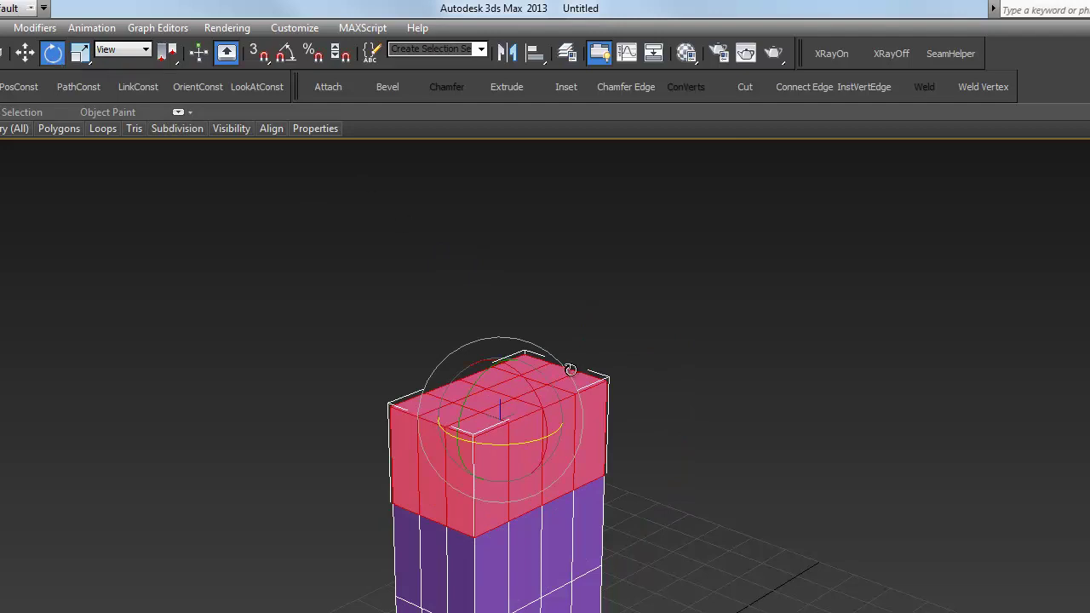
pyautogui.moveTo(517, 372); pyautogui.dragTo(552, 339)
pyautogui.hotkey('ctrl', 'z')
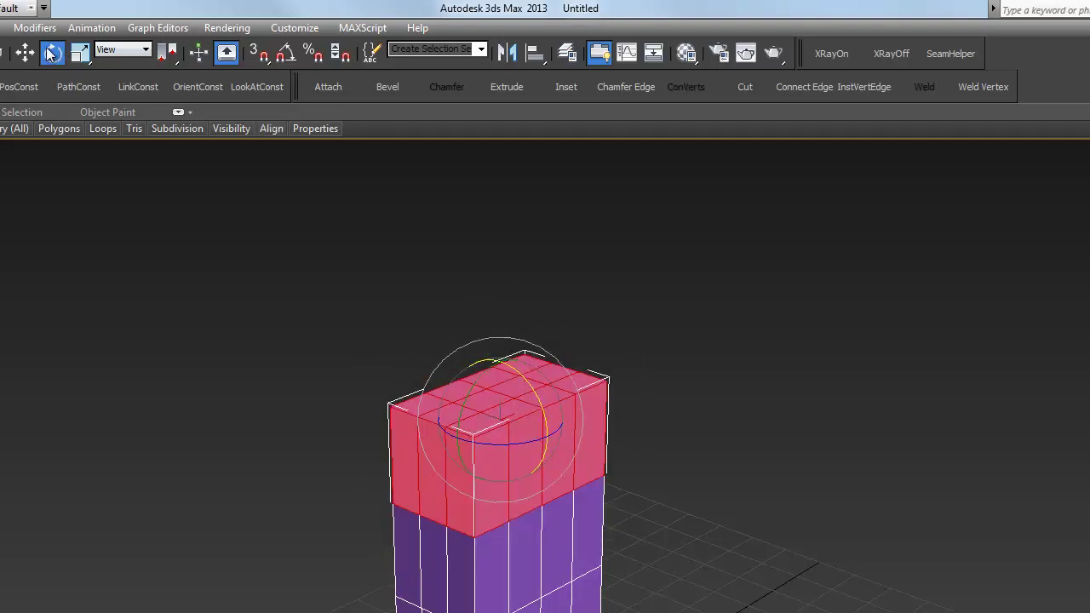
# - Try scaling the selected upper polygons uniformly, and undo the scaling
pyautogui.click(77, 53)
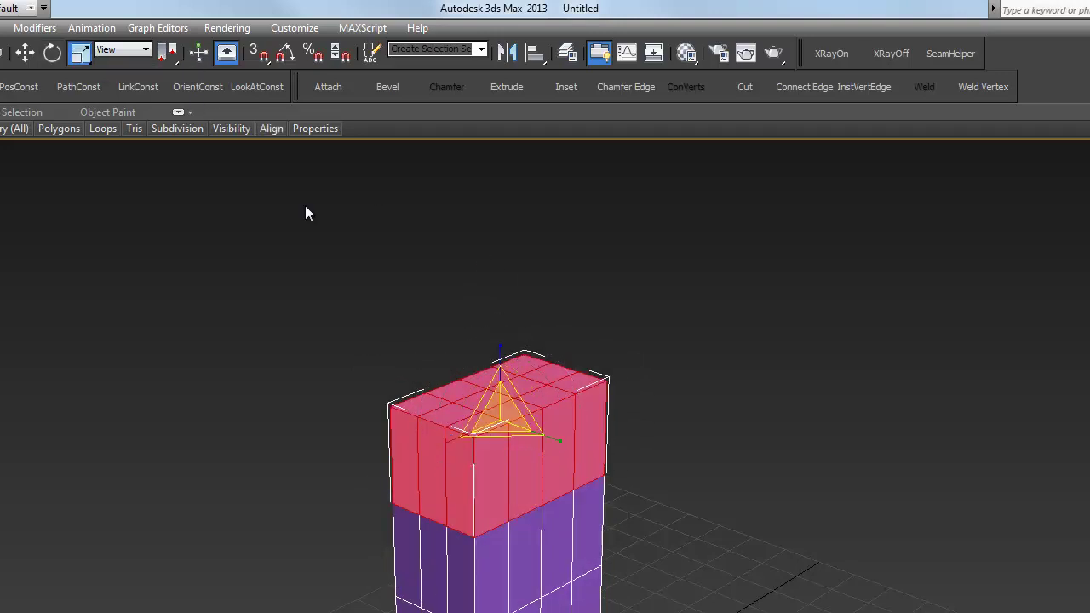
pyautogui.moveTo(506, 416); pyautogui.dragTo(524, 392)
pyautogui.hotkey('ctrl', 'z')
# - Switch to Select and Non-uniform Scale and try scaling the selected upper polygons
pyautogui.click(83, 53)
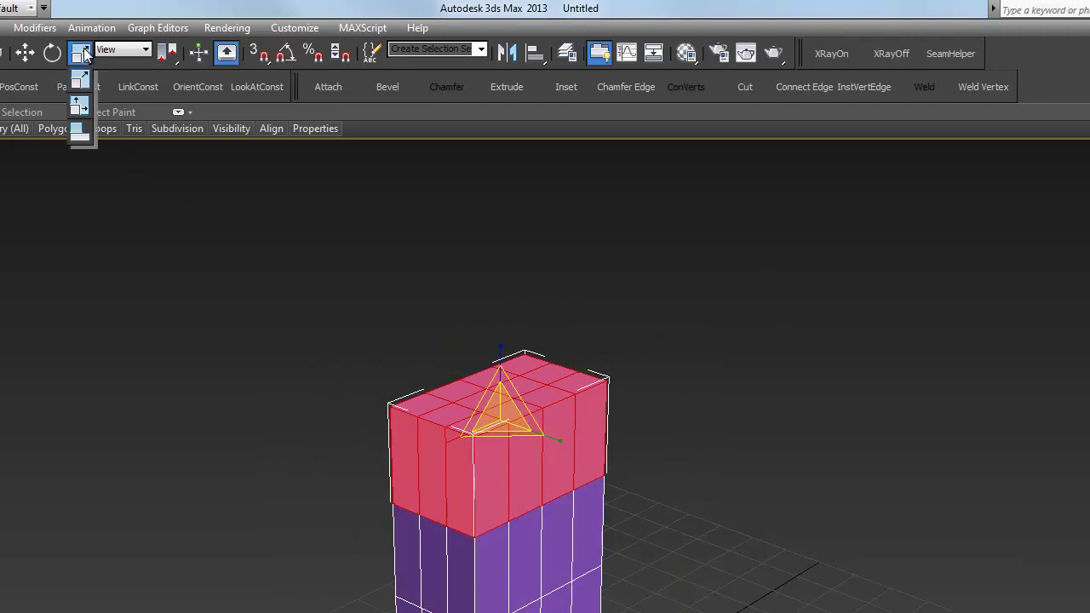
pyautogui.moveTo(84, 54); pyautogui.dragTo(84, 109)
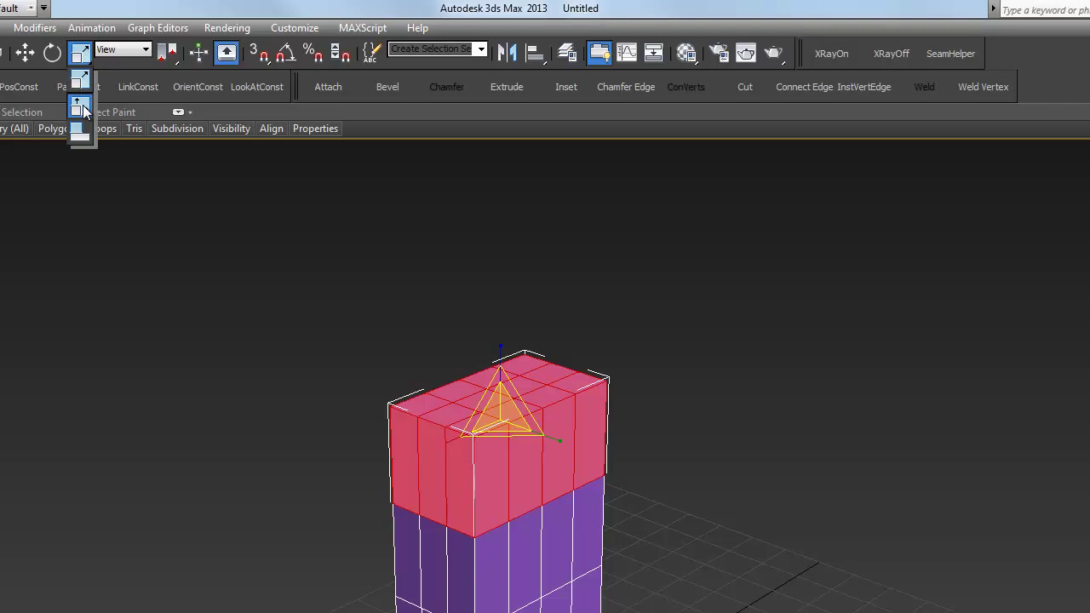
pyautogui.click(80, 107)
pyautogui.moveTo(508, 413); pyautogui.dragTo(503, 371)
pyautogui.keyDown('alt'); pyautogui.moveTo(720, 511); pyautogui.dragTo(632, 430, button='middle'); pyautogui.keyUp('alt')
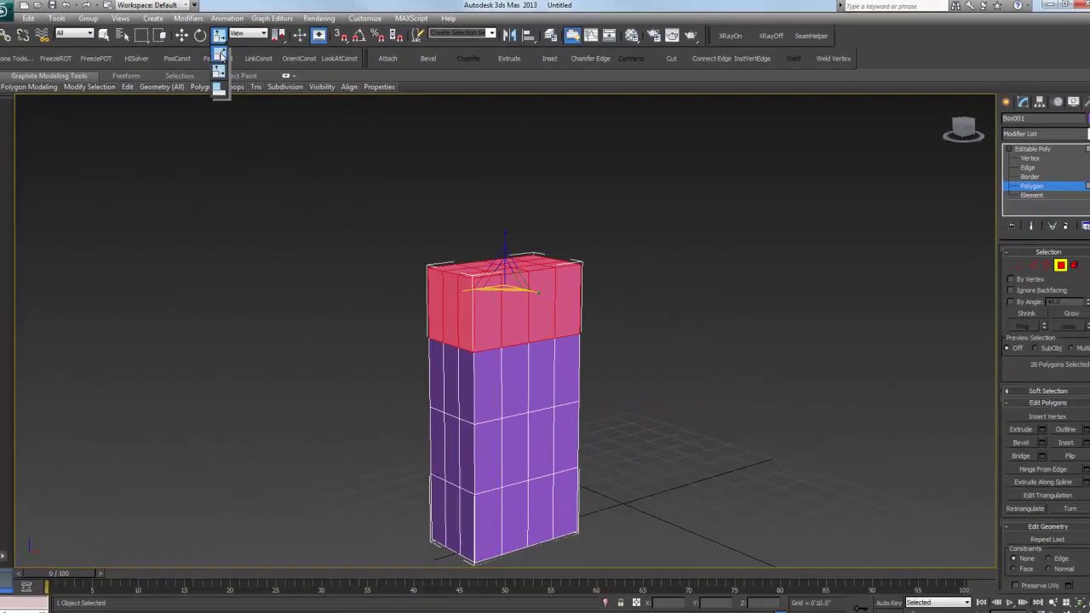
# - Try a uniform scale and a non-uniform scale of the upper polygons in turn for comparison, cancelling each
pyautogui.moveTo(506, 262); pyautogui.dragTo(513, 221)
pyautogui.rightClick(502, 216)
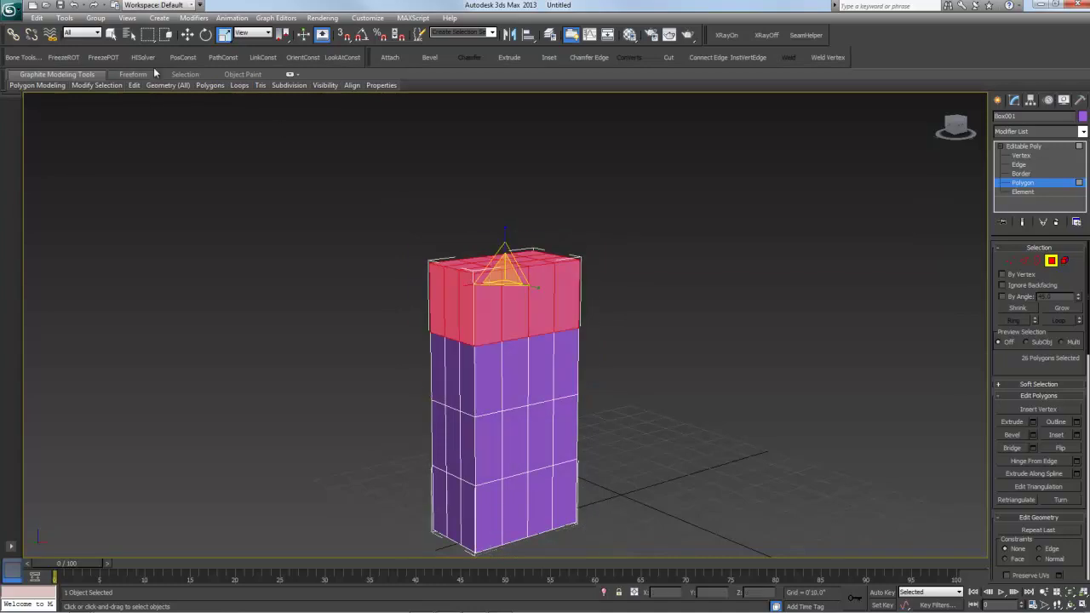
pyautogui.moveTo(227, 37); pyautogui.dragTo(226, 74)
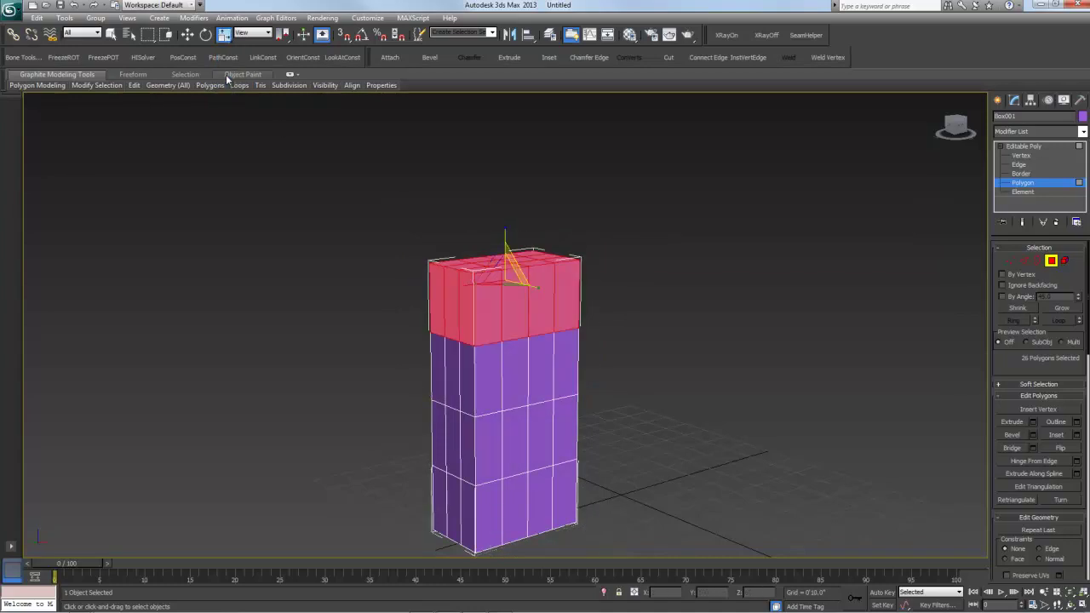
pyautogui.moveTo(507, 270); pyautogui.dragTo(505, 239)
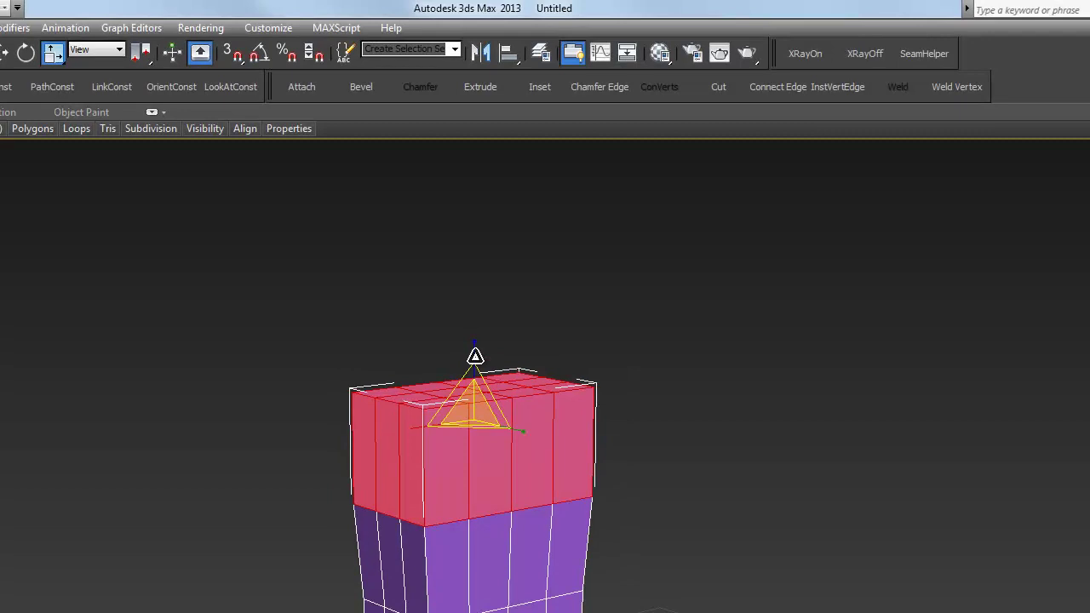
pyautogui.moveTo(475, 355); pyautogui.dragTo(162, 307)
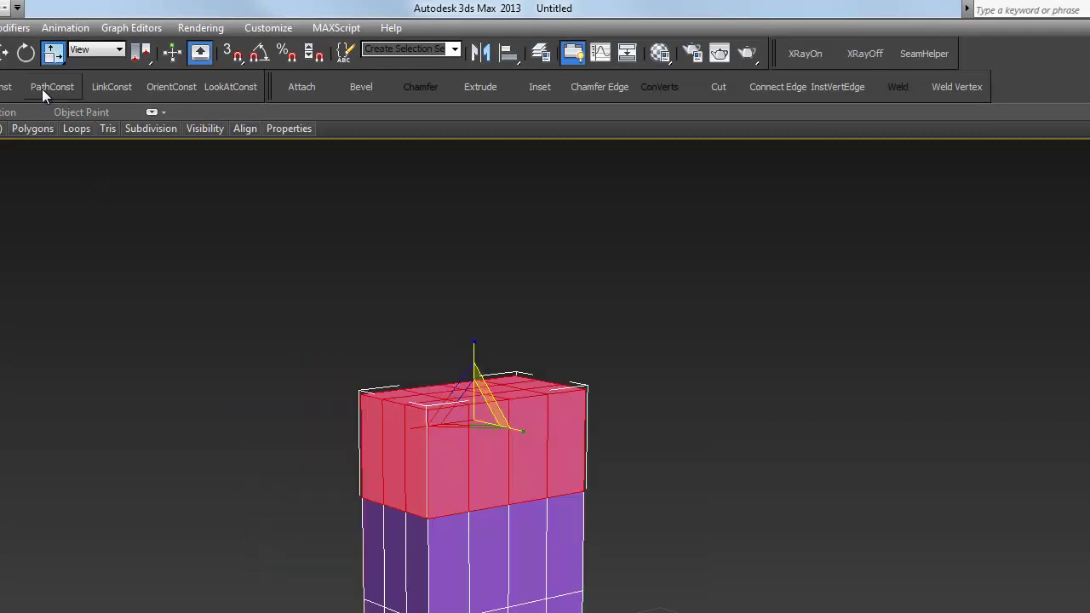
# - Switch to Select and Squash and try squashing the selected upper polygons
pyautogui.moveTo(54, 55); pyautogui.dragTo(59, 139)
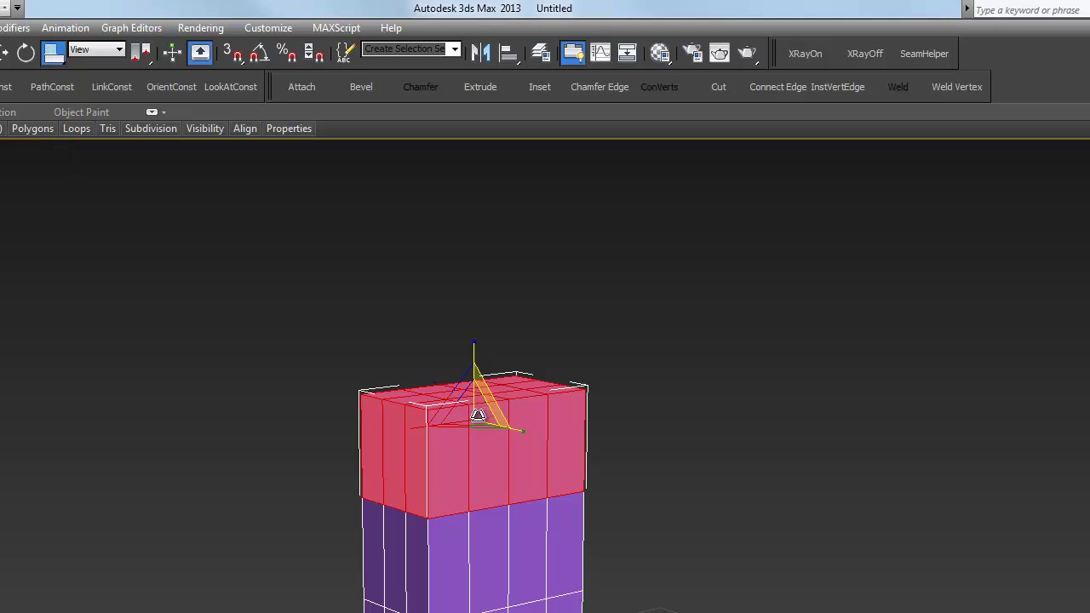
pyautogui.moveTo(473, 413); pyautogui.dragTo(476, 346)
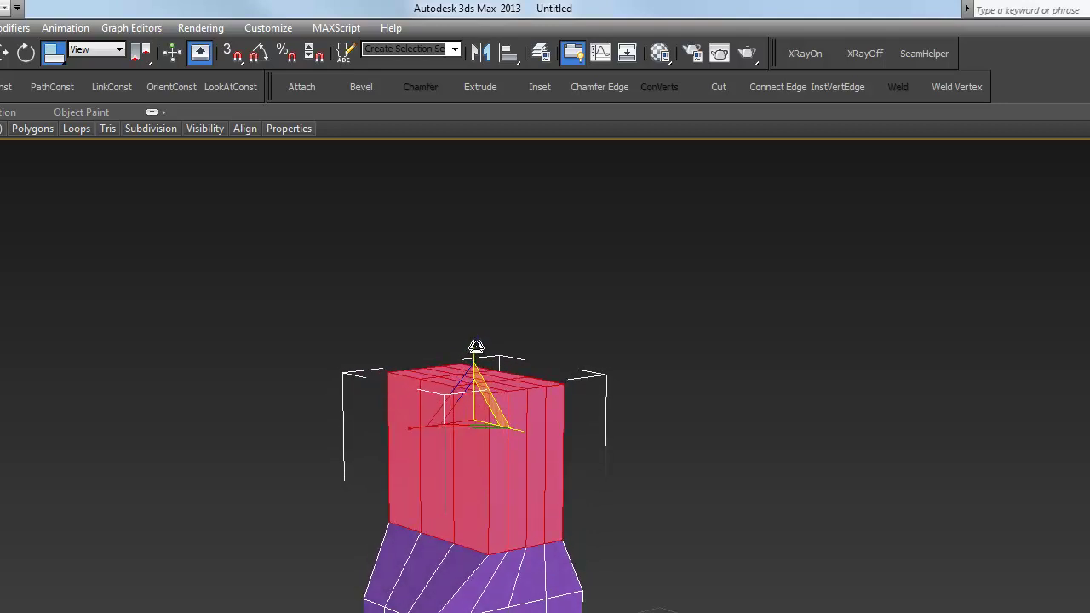
pyautogui.moveTo(480, 390); pyautogui.dragTo(427, 390)
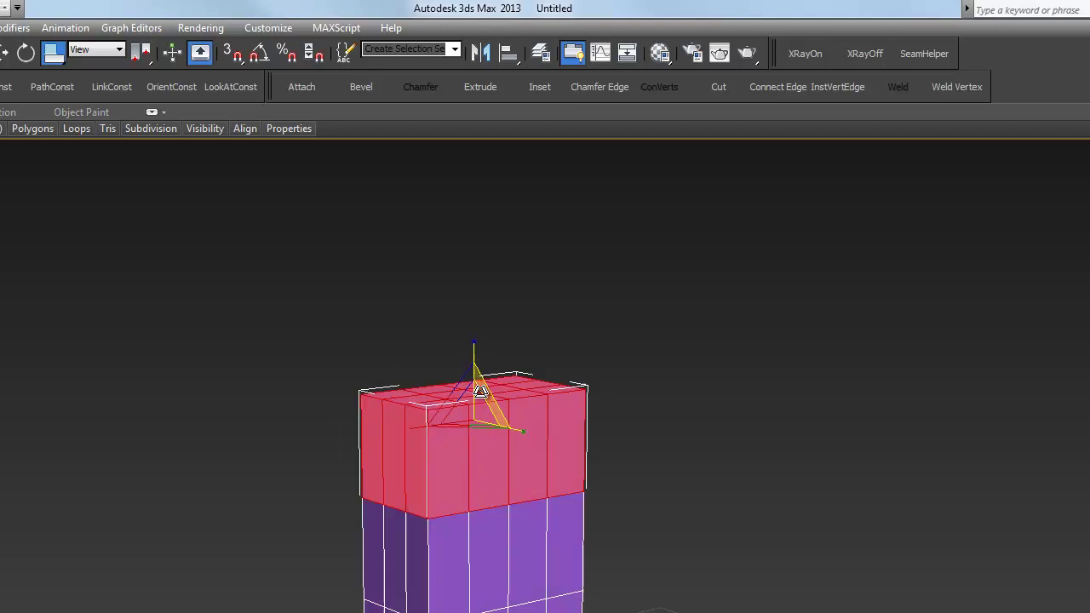
# - Switch the scale tool back to Select and Uniform Scale
pyautogui.click(53, 52)
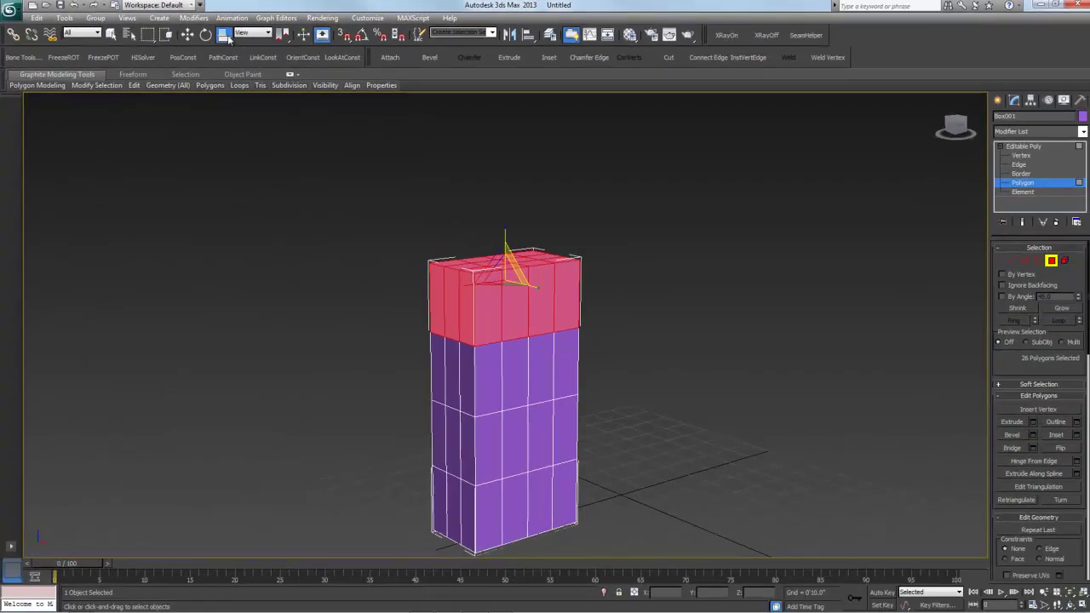
pyautogui.moveTo(227, 47); pyautogui.dragTo(224, 51)
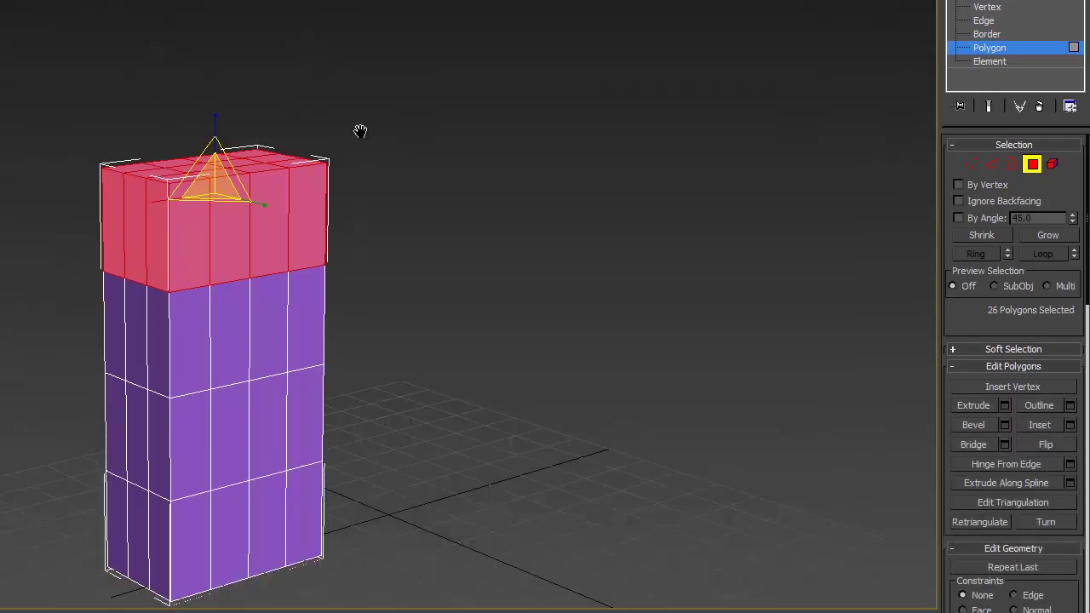
pyautogui.moveTo(360, 130); pyautogui.dragTo(433, 179, button='middle')
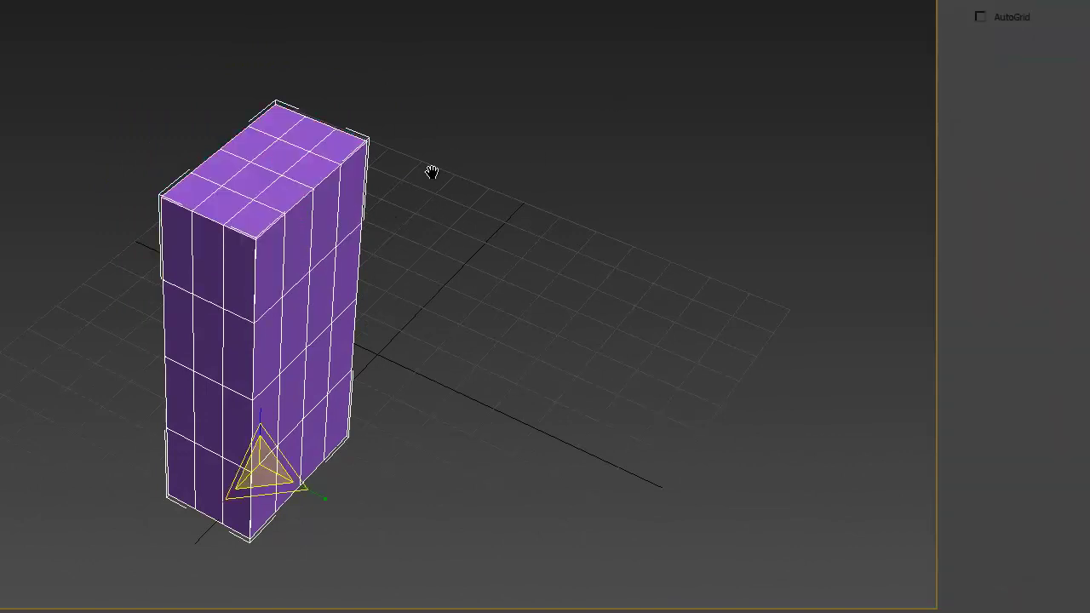
# - Restore the four-viewport layout and delete the purple box from the scene
pyautogui.hotkey('alt', 'w')
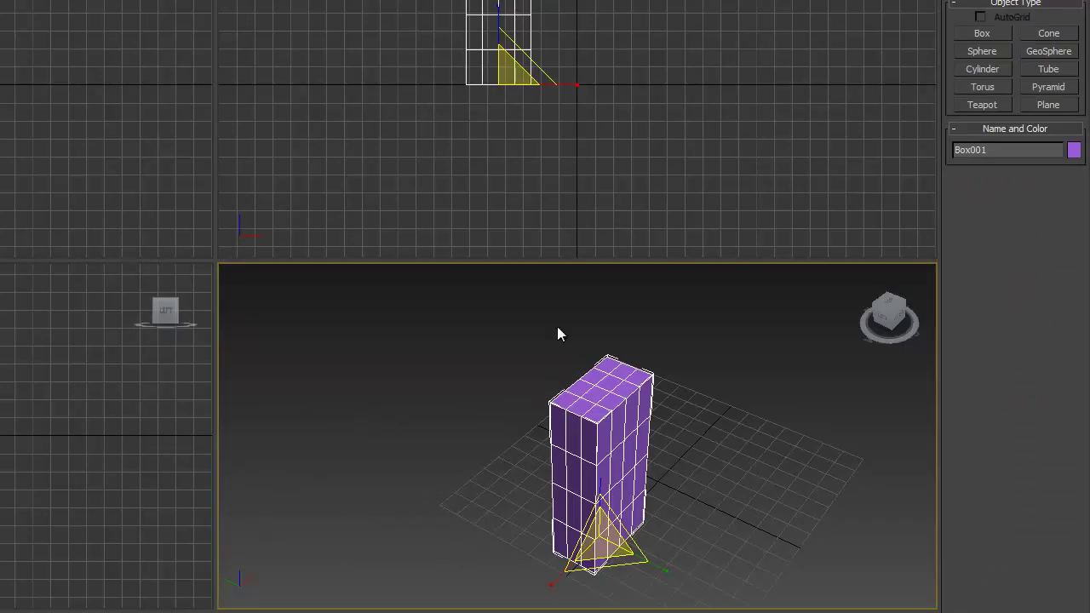
pyautogui.moveTo(771, 518); pyautogui.dragTo(755, 497, button='middle')
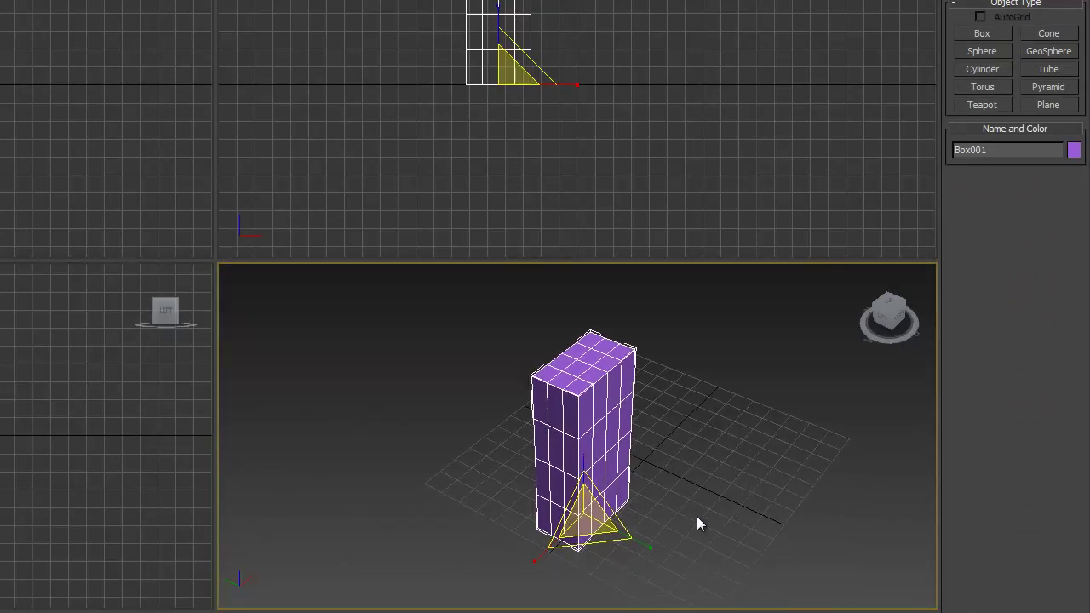
pyautogui.press('Delete')
pyautogui.keyDown('alt'); pyautogui.moveTo(659, 422); pyautogui.dragTo(631, 360, button='middle'); pyautogui.keyUp('alt')
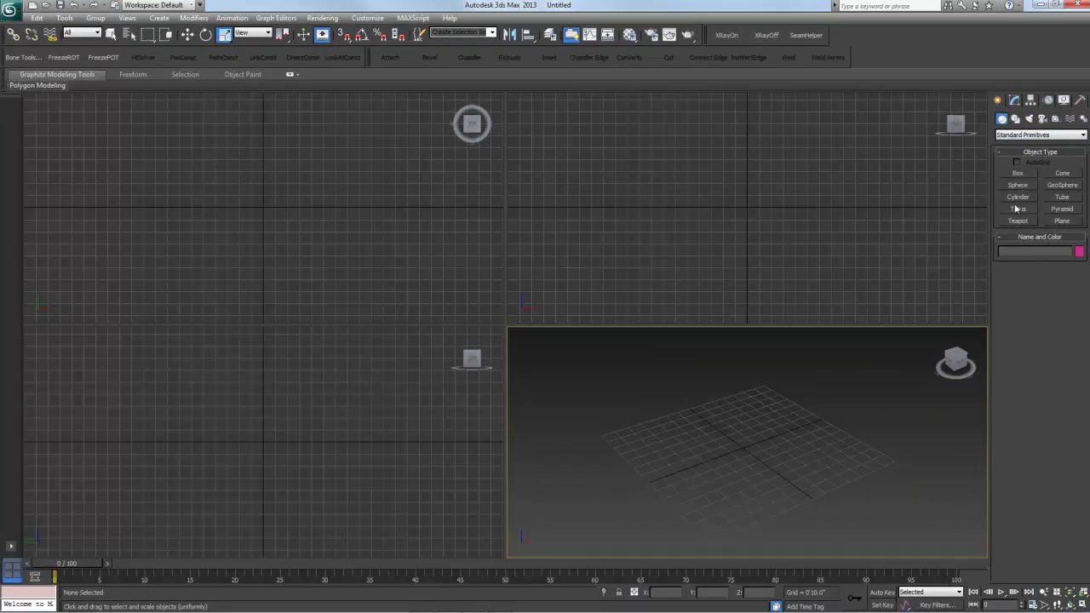
# - Look through the Extended Primitives and Compound Objects geometry categories and return to Standard Primitives
pyautogui.click(1016, 135)
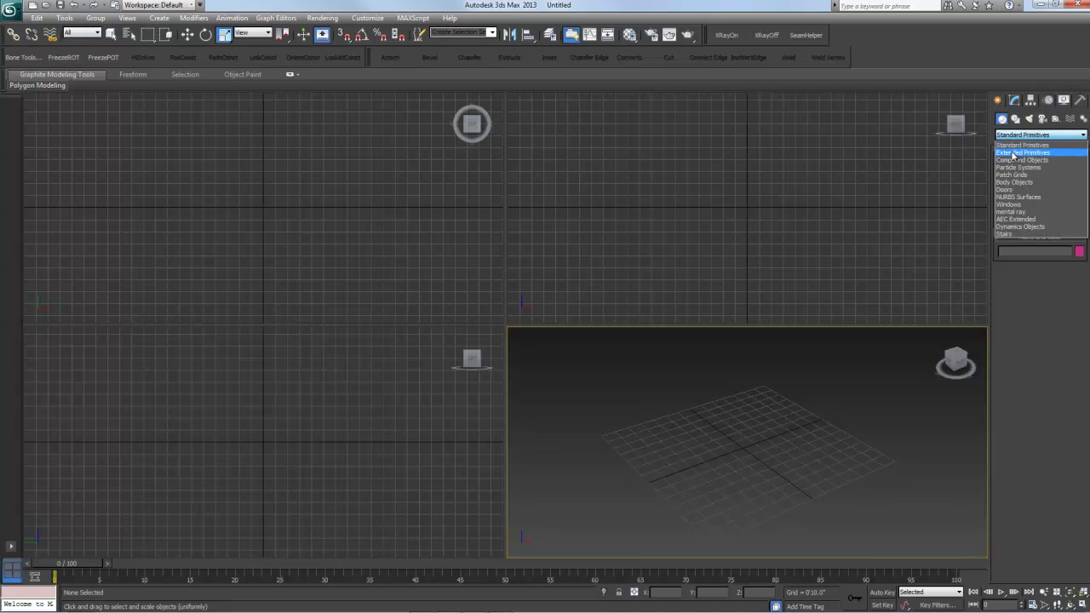
pyautogui.click(1013, 153)
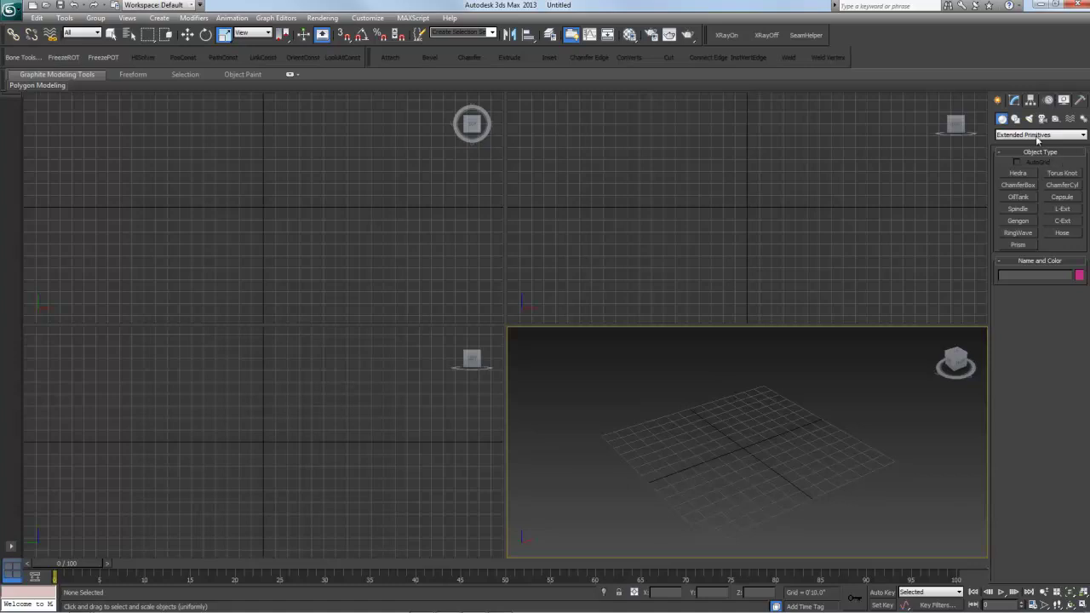
pyautogui.click(1010, 135)
pyautogui.click(1008, 160)
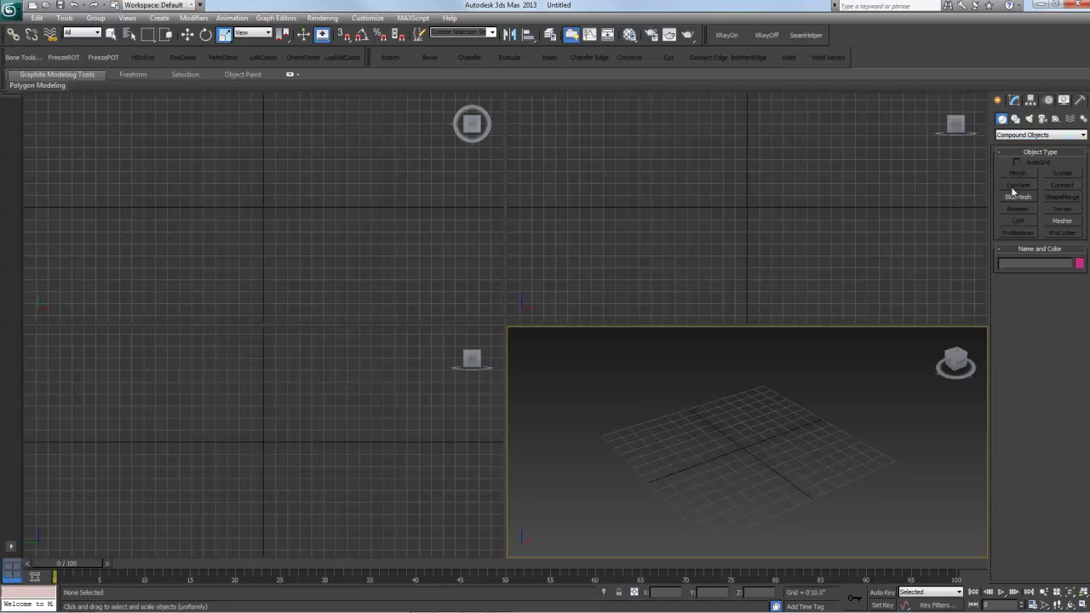
pyautogui.click(1020, 134)
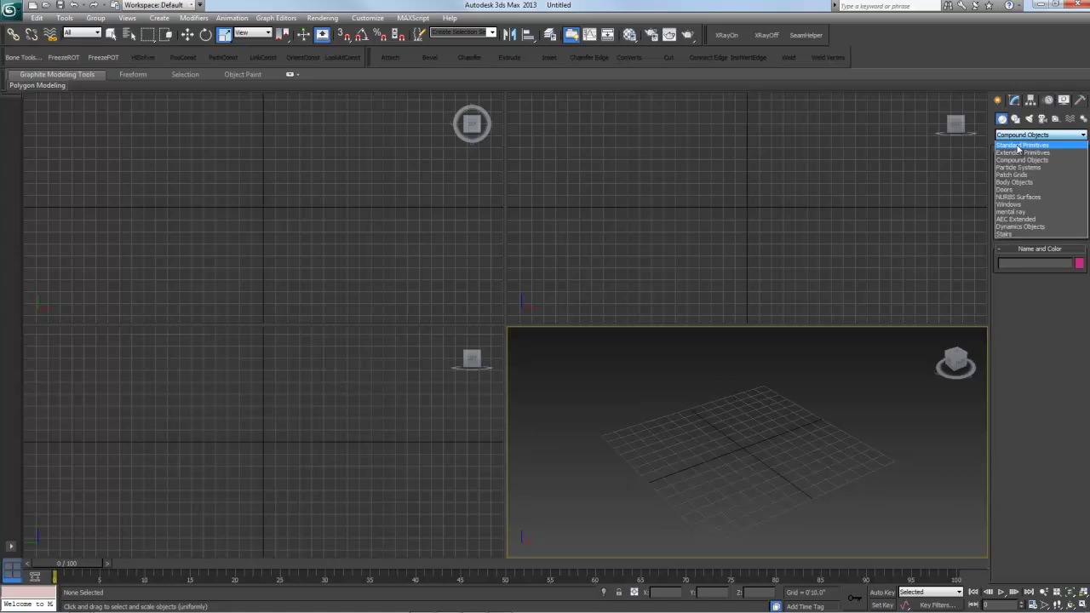
pyautogui.click(1018, 145)
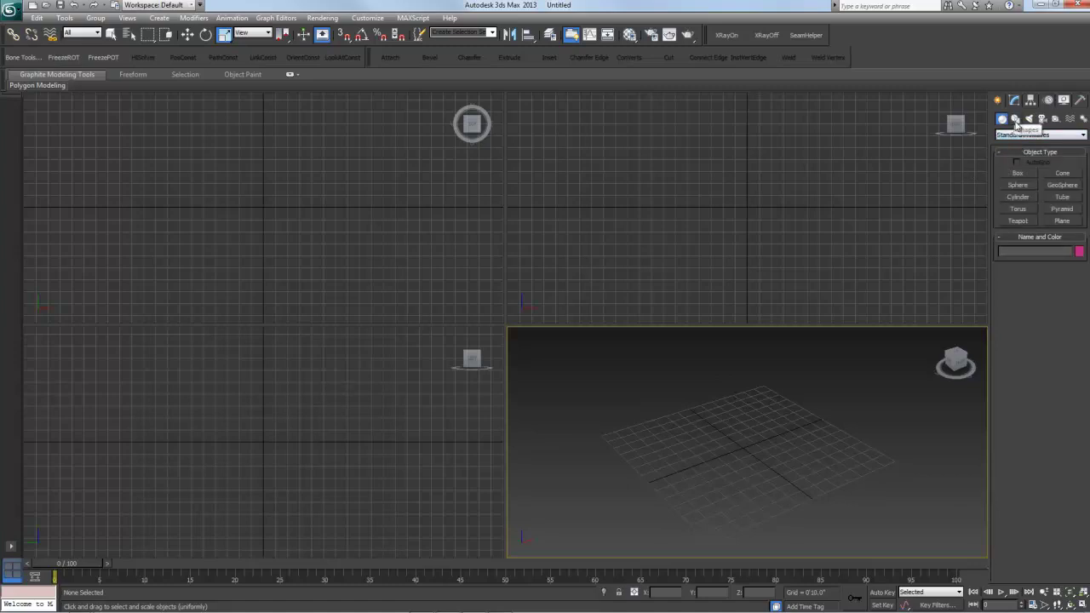
# - Look through the Splines and NURBS Curves shape categories and return to the geometry creation tools
pyautogui.click(1016, 121)
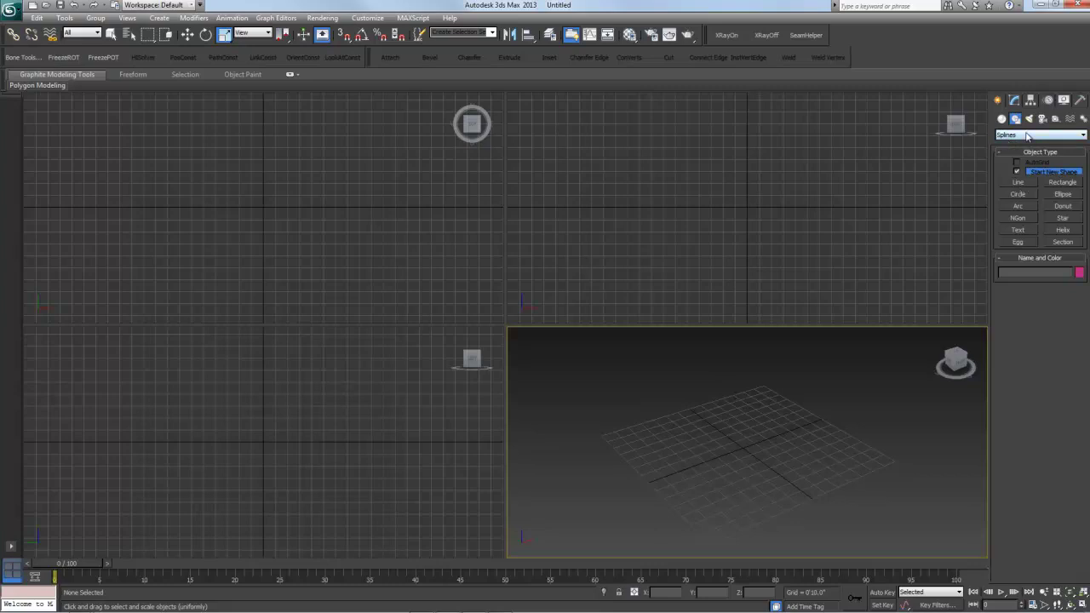
pyautogui.click(1026, 136)
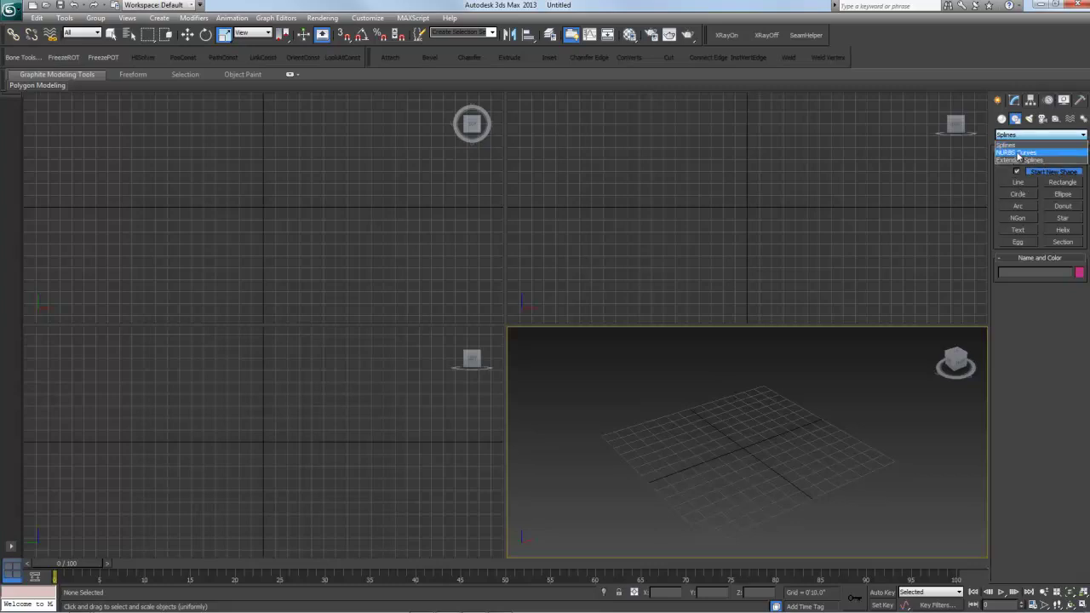
pyautogui.click(1018, 155)
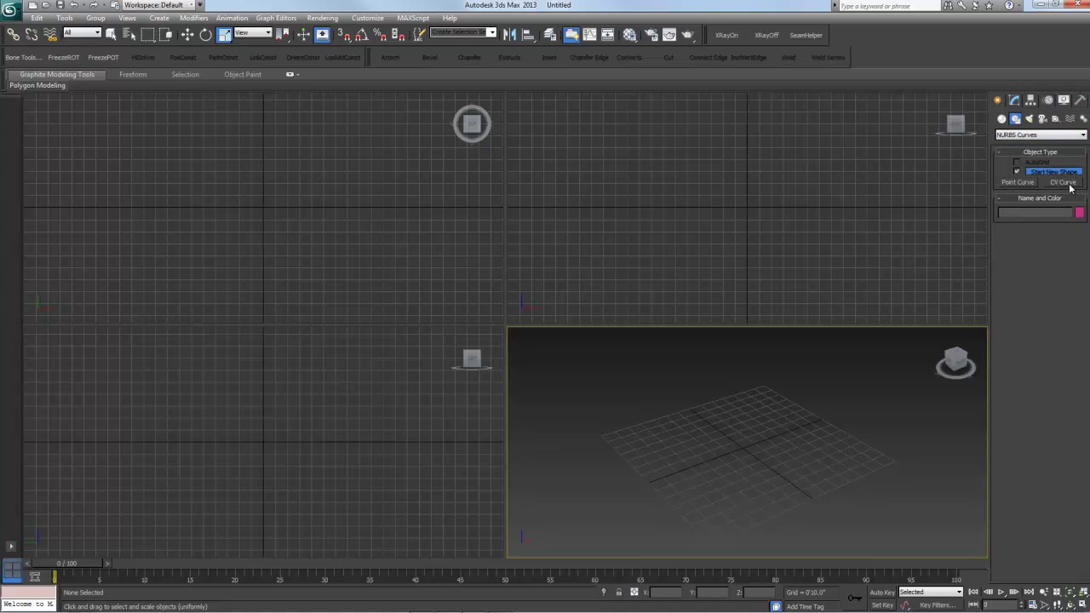
pyautogui.click(1002, 119)
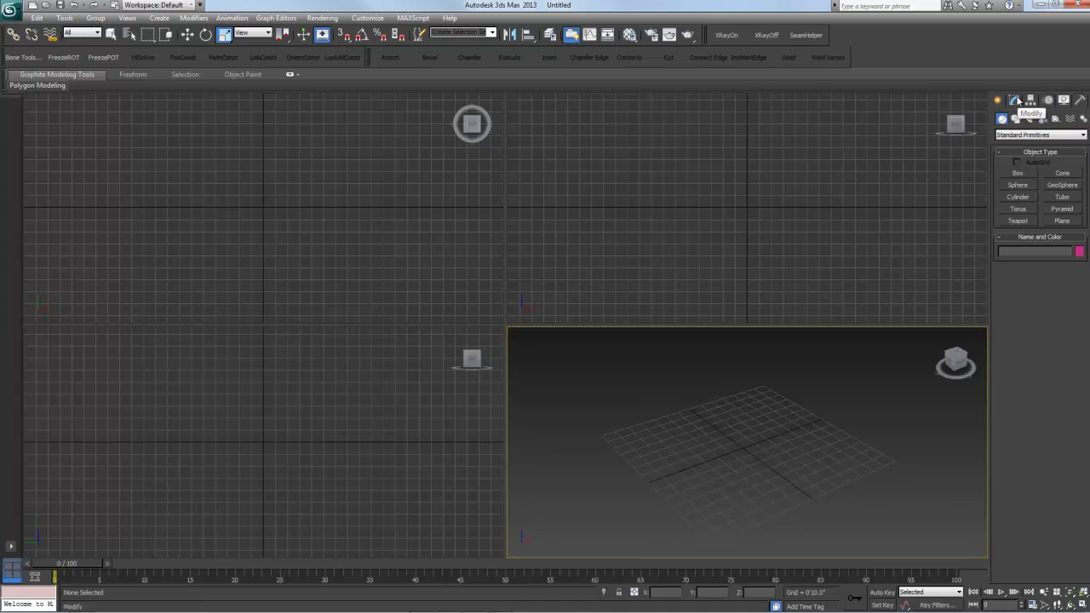
# - Create a box in the perspective view, about 3'0.6" long, 4'3.5" wide and 7'2.6" high, and activate the Scale tool
pyautogui.click(1017, 174)
pyautogui.moveTo(732, 440); pyautogui.dragTo(691, 483)
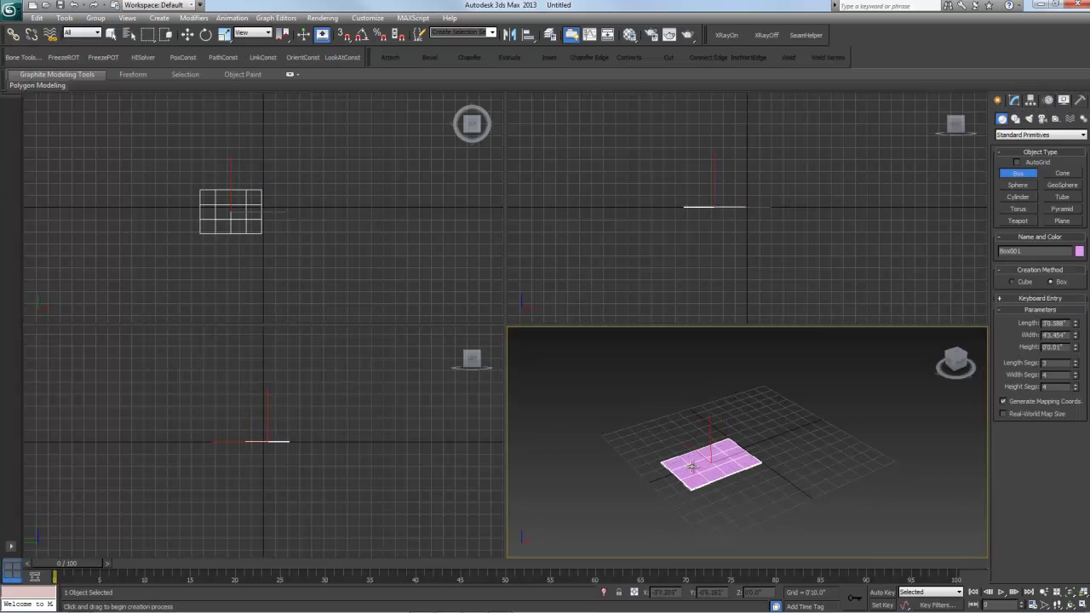
pyautogui.click(789, 426)
pyautogui.press('r')
# - Change the box's creation parameters to a length of 3'0.954" and a width of 4'7.57"
pyautogui.click(1015, 102)
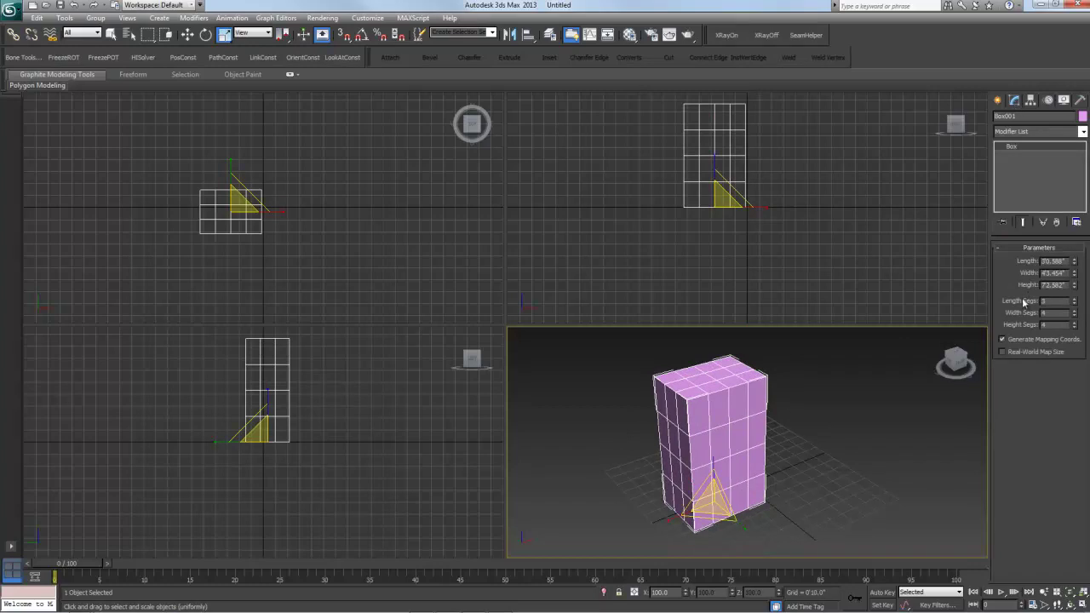
pyautogui.click(999, 101)
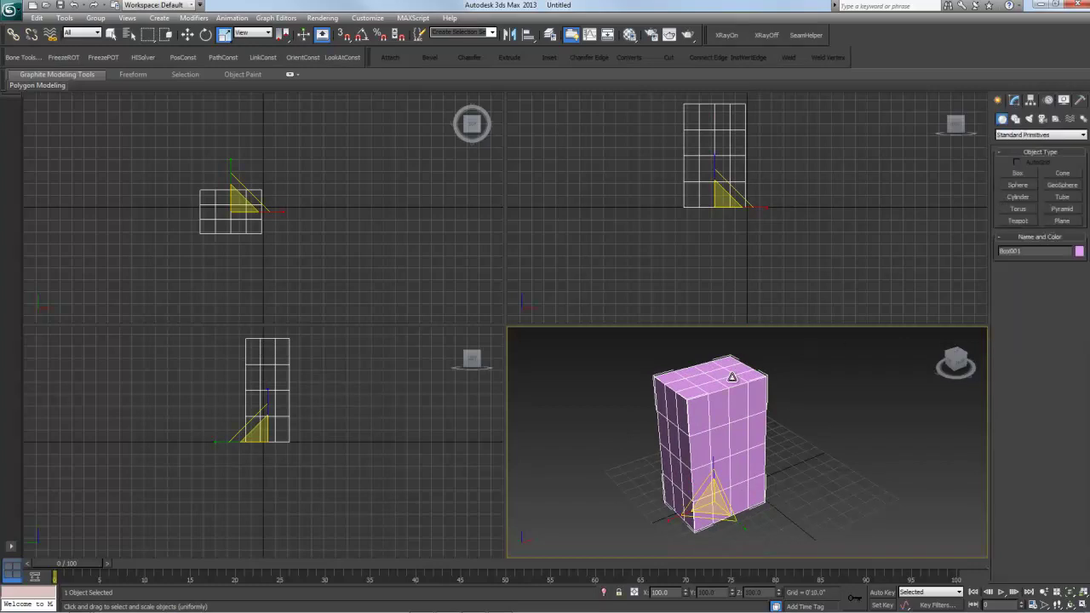
pyautogui.click(1018, 102)
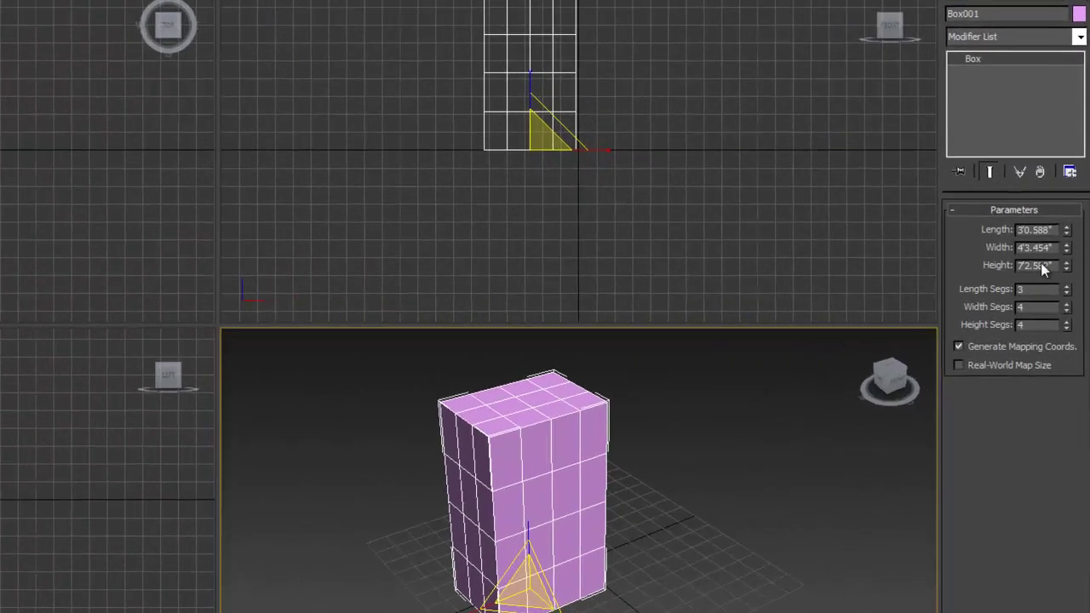
pyautogui.moveTo(1067, 234)
pyautogui.mouseDown()
pyautogui.moveTo(1068, 252)
pyautogui.moveTo(1063, 237)
pyautogui.mouseUp()
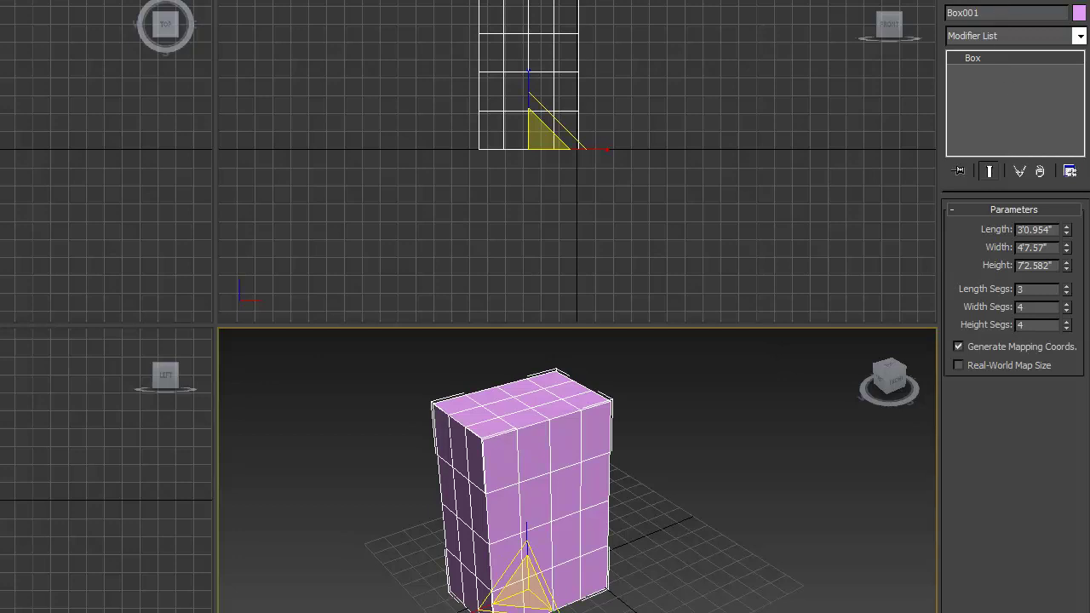
# - Convert the box to an Editable Poly and expand its list of sub-object levels
pyautogui.rightClick(549, 474)
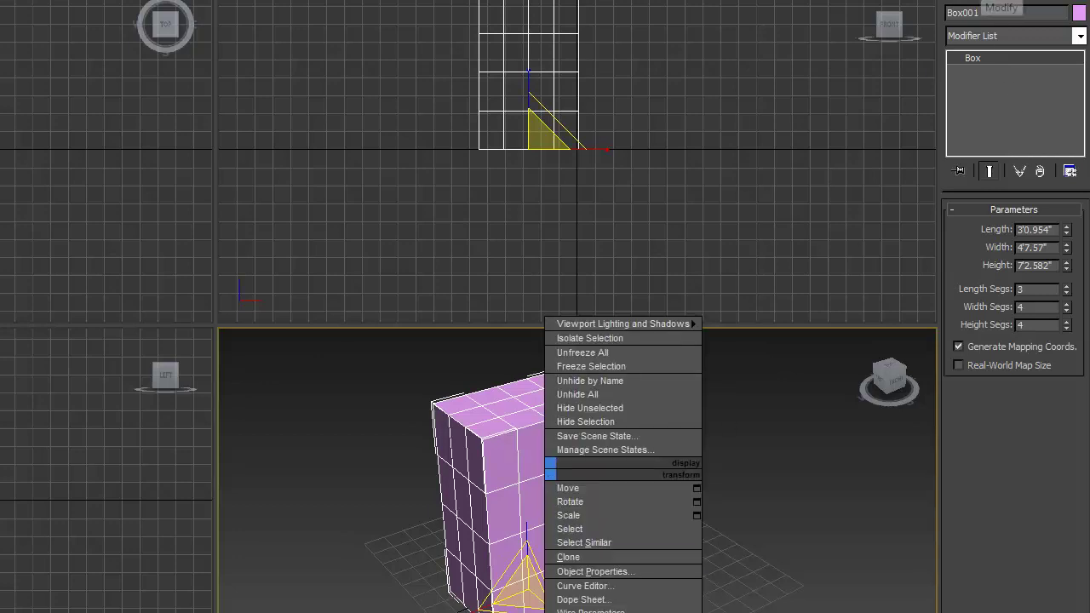
pyautogui.click(622, 609)
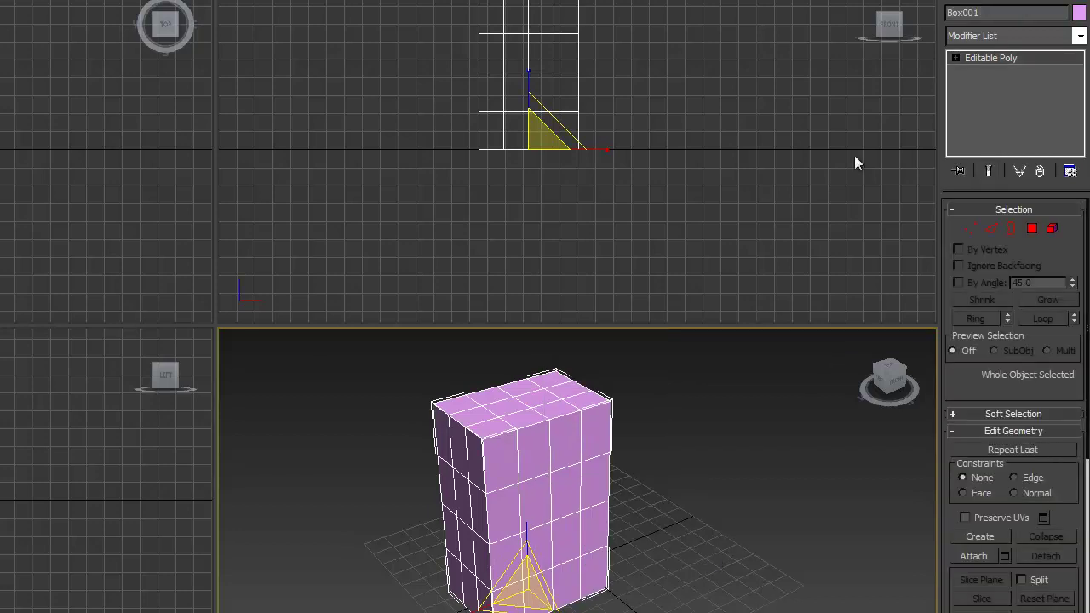
pyautogui.click(955, 58)
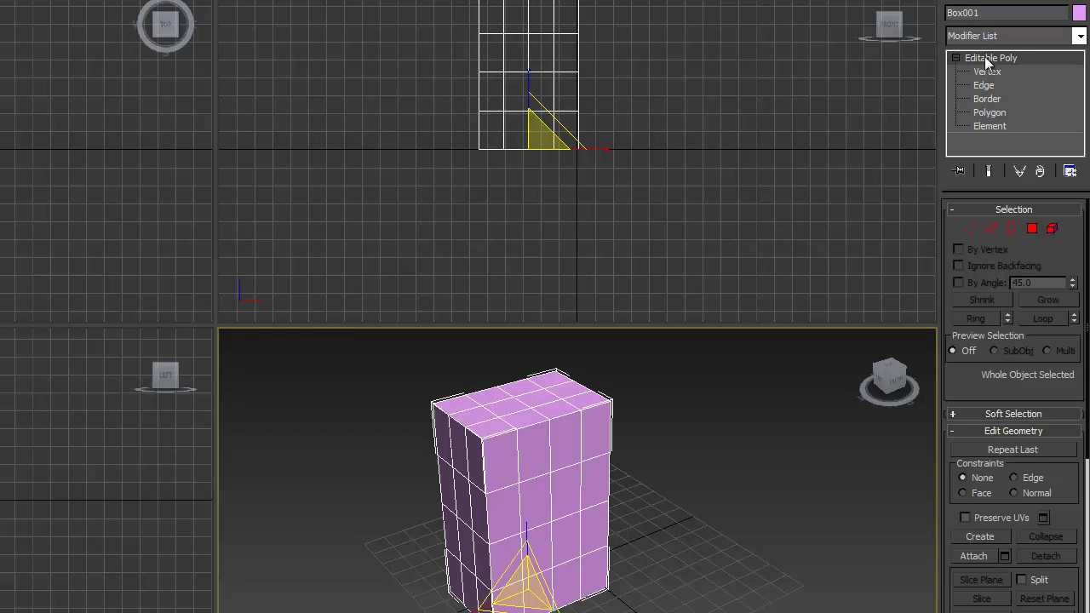
# - At Polygon level, select a single polygon on the box's top face and activate the Move tool
pyautogui.moveTo(627, 535)
pyautogui.mouseDown(button='middle')
pyautogui.moveTo(615, 489)
pyautogui.moveTo(622, 543)
pyautogui.mouseUp(button='middle')
pyautogui.click(990, 112)
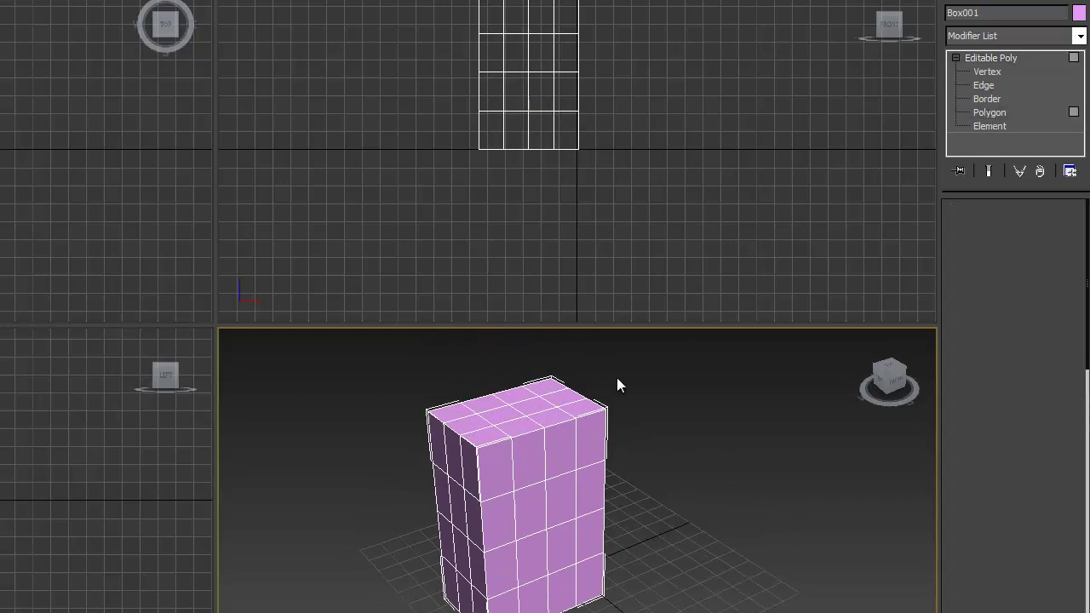
pyautogui.click(498, 415)
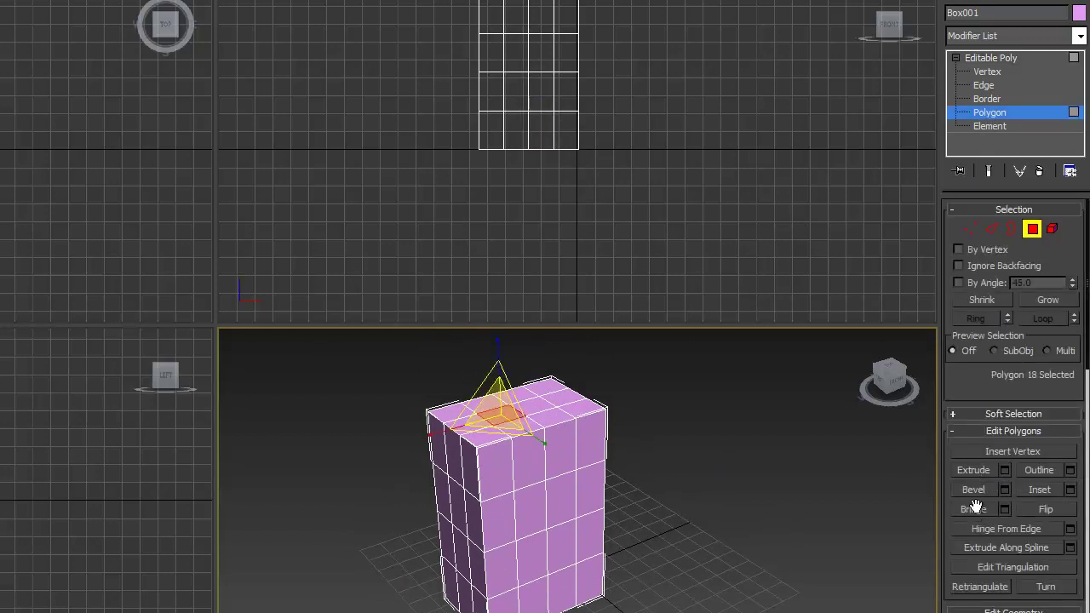
pyautogui.press('w')
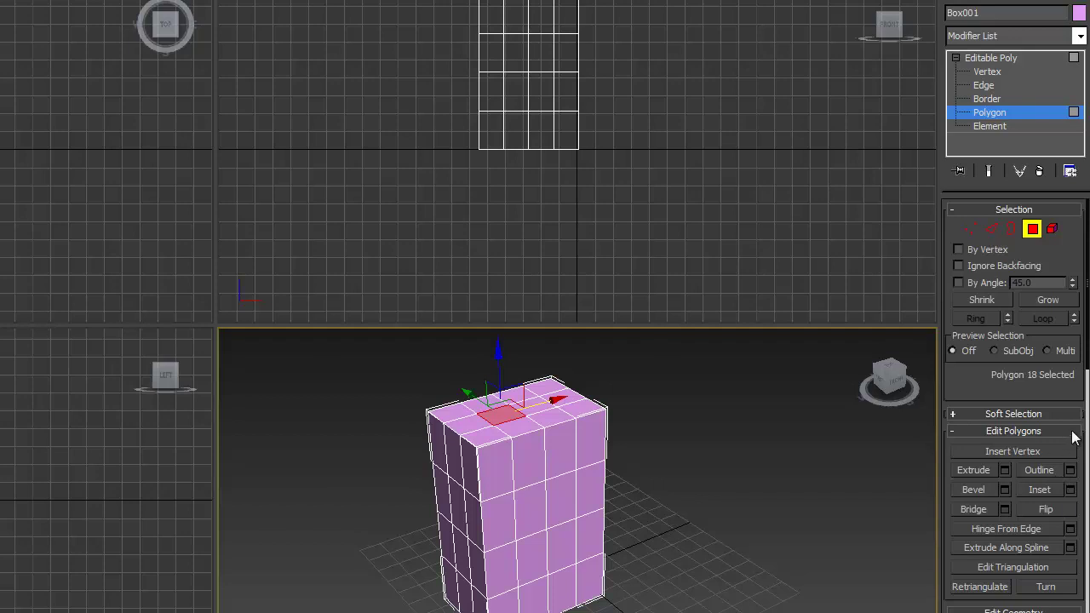
# - Review the editing commands offered at the Polygon, Vertex and Edge levels and return to the Editable Poly level
pyautogui.moveTo(1085, 336); pyautogui.dragTo(1087, 453)
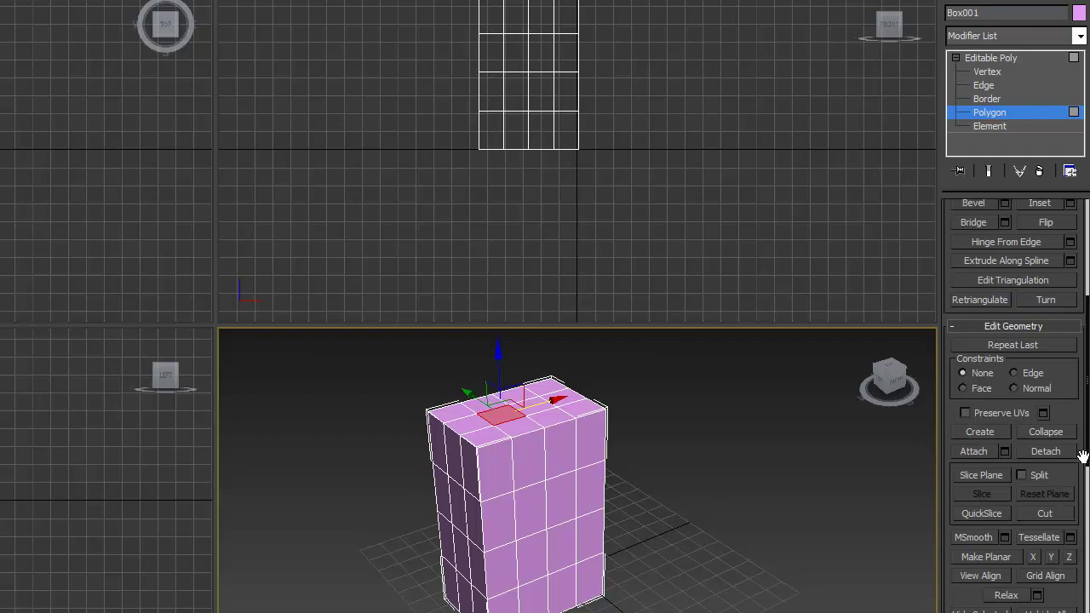
pyautogui.moveTo(1086, 464); pyautogui.dragTo(1079, 318)
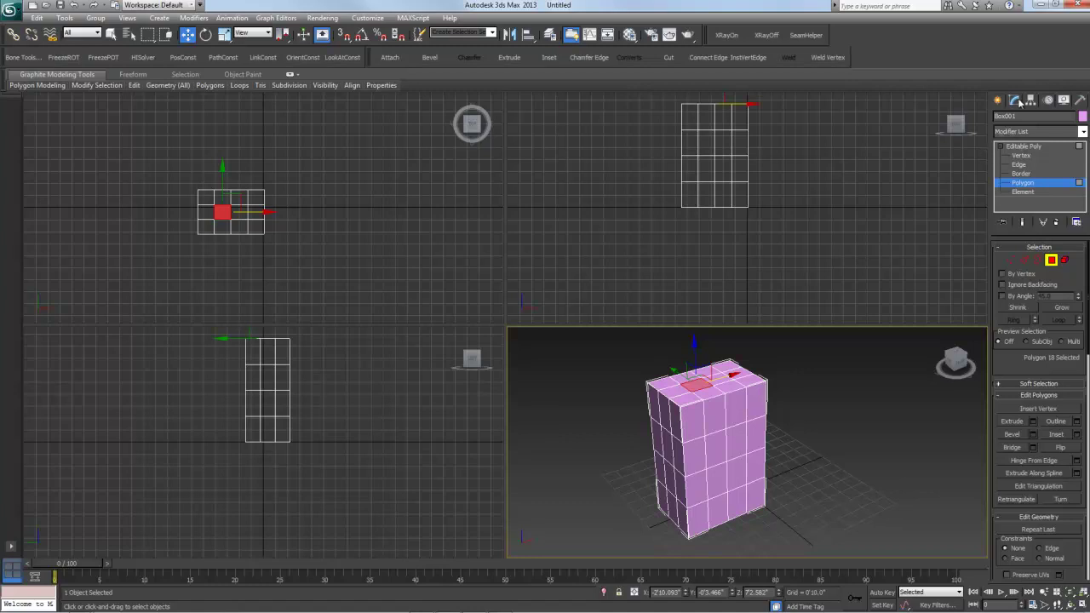
pyautogui.click(1023, 156)
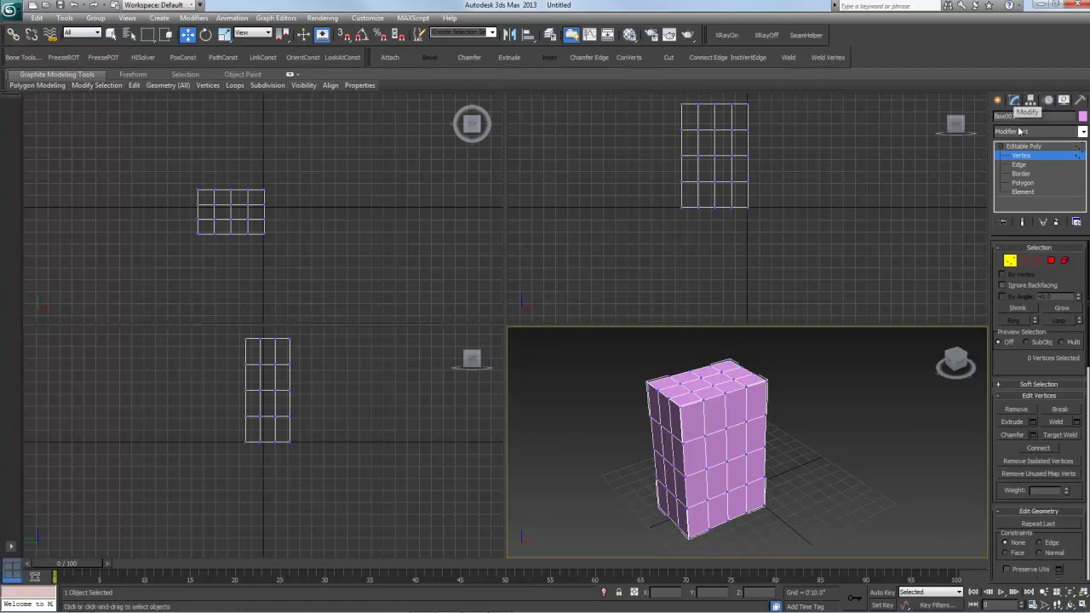
pyautogui.click(1019, 164)
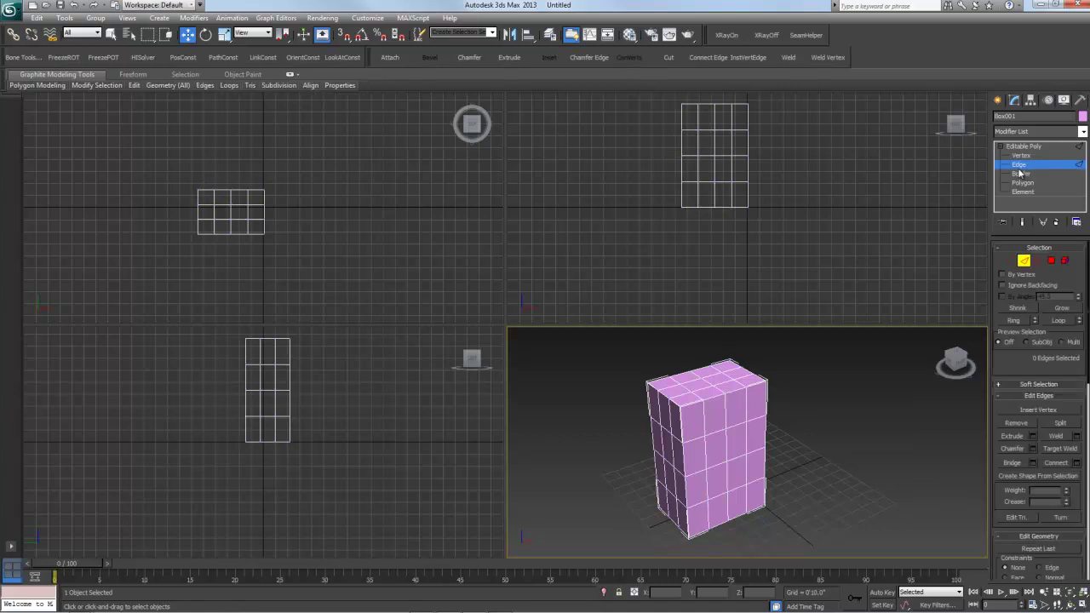
pyautogui.click(1018, 157)
pyautogui.click(1020, 148)
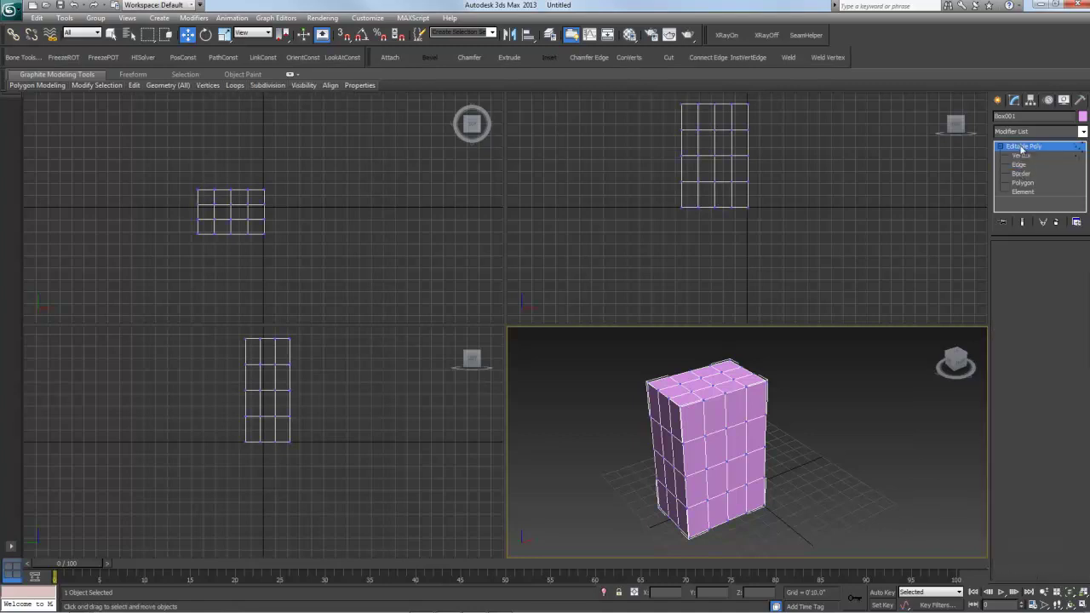